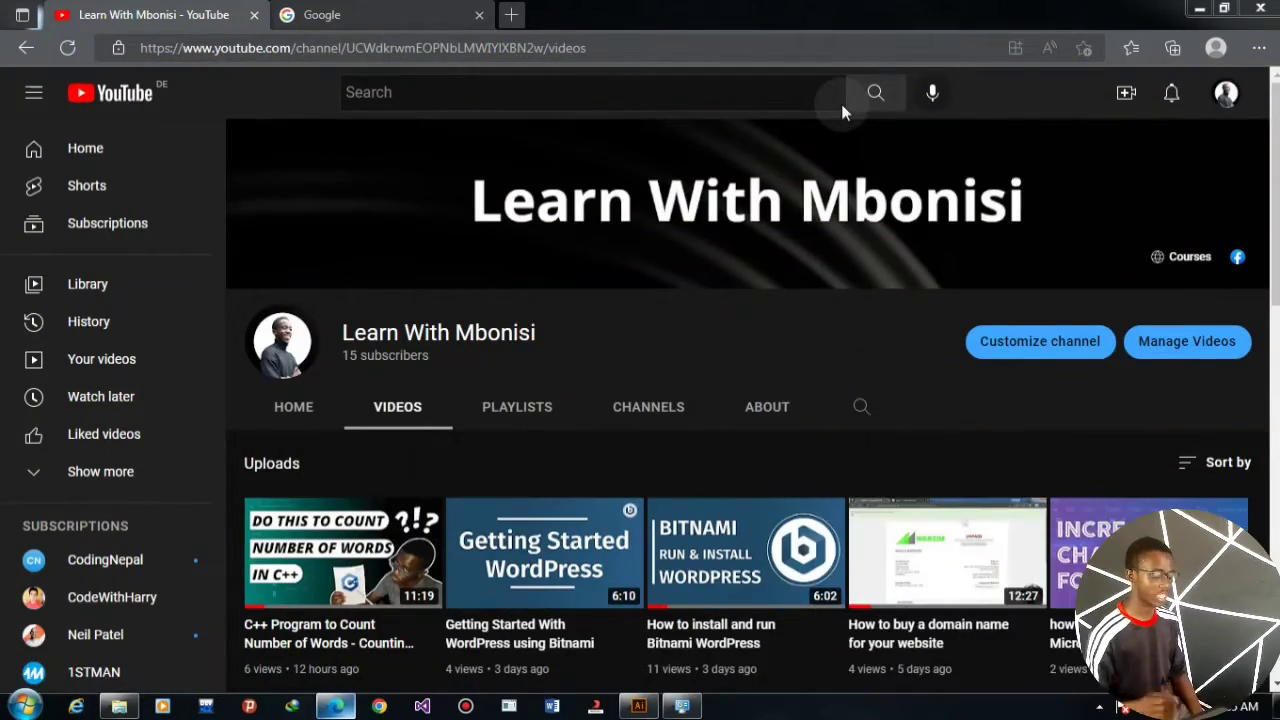
# - Uninstall Microsoft Visual Studio Code (User) from Programs and Features and confirm the complete removal
pyautogui.click(684, 707)
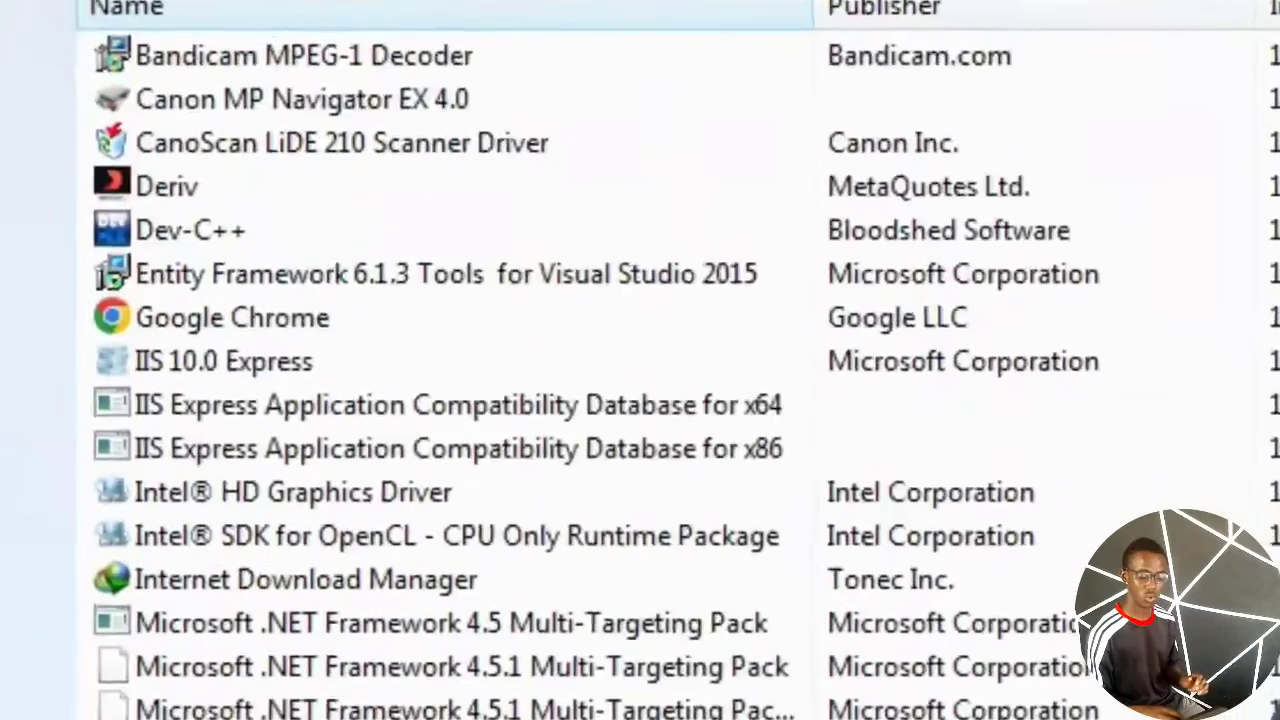
pyautogui.scroll(-13, 560, 360)
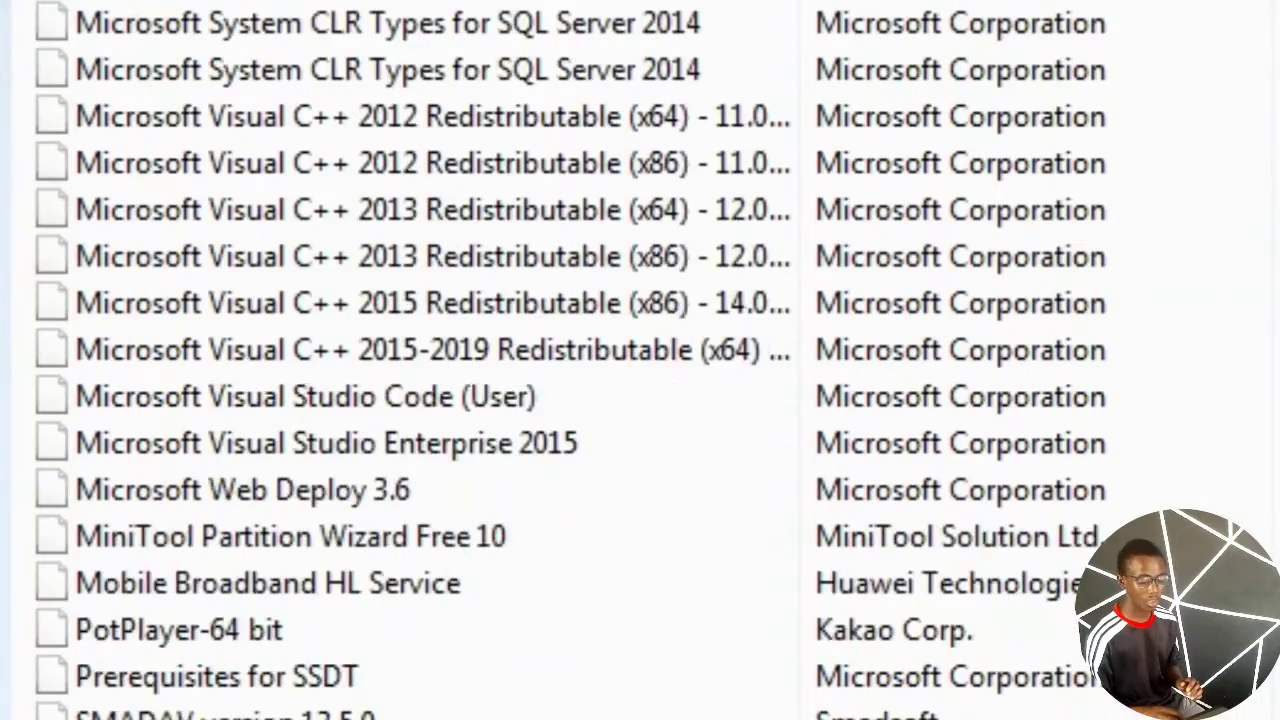
pyautogui.scroll(-2, 340, 240)
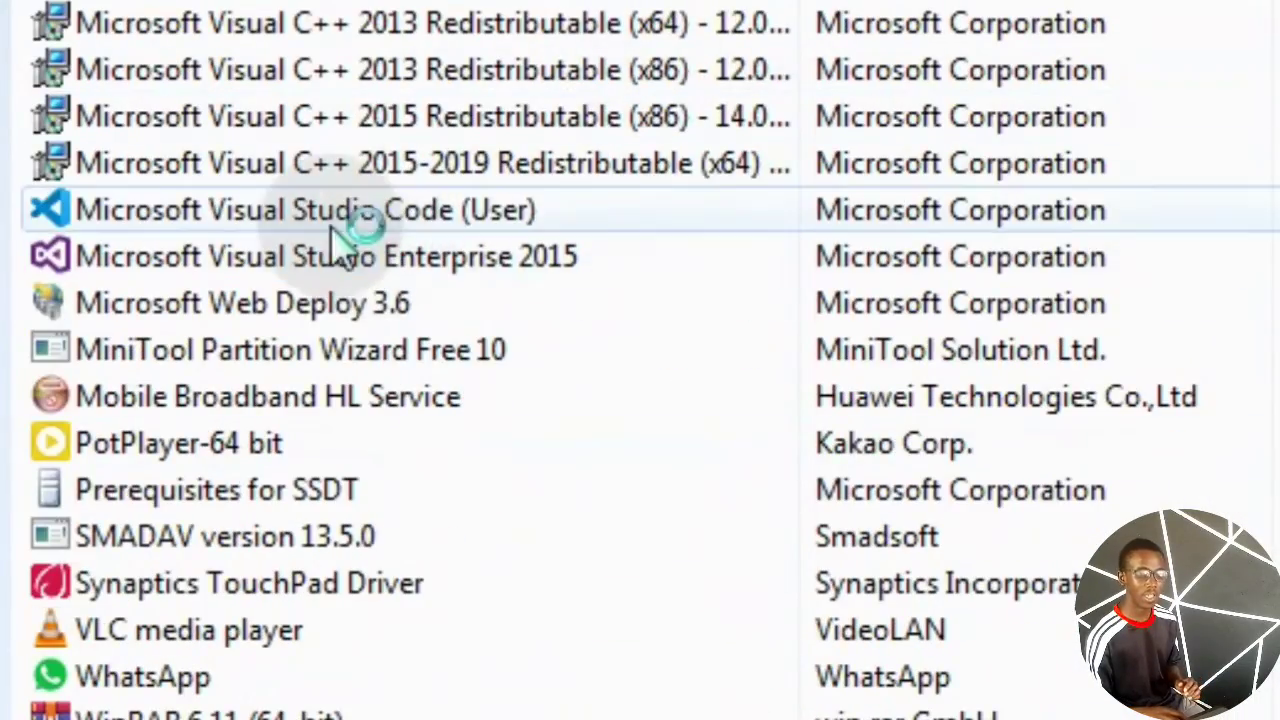
pyautogui.click(337, 230)
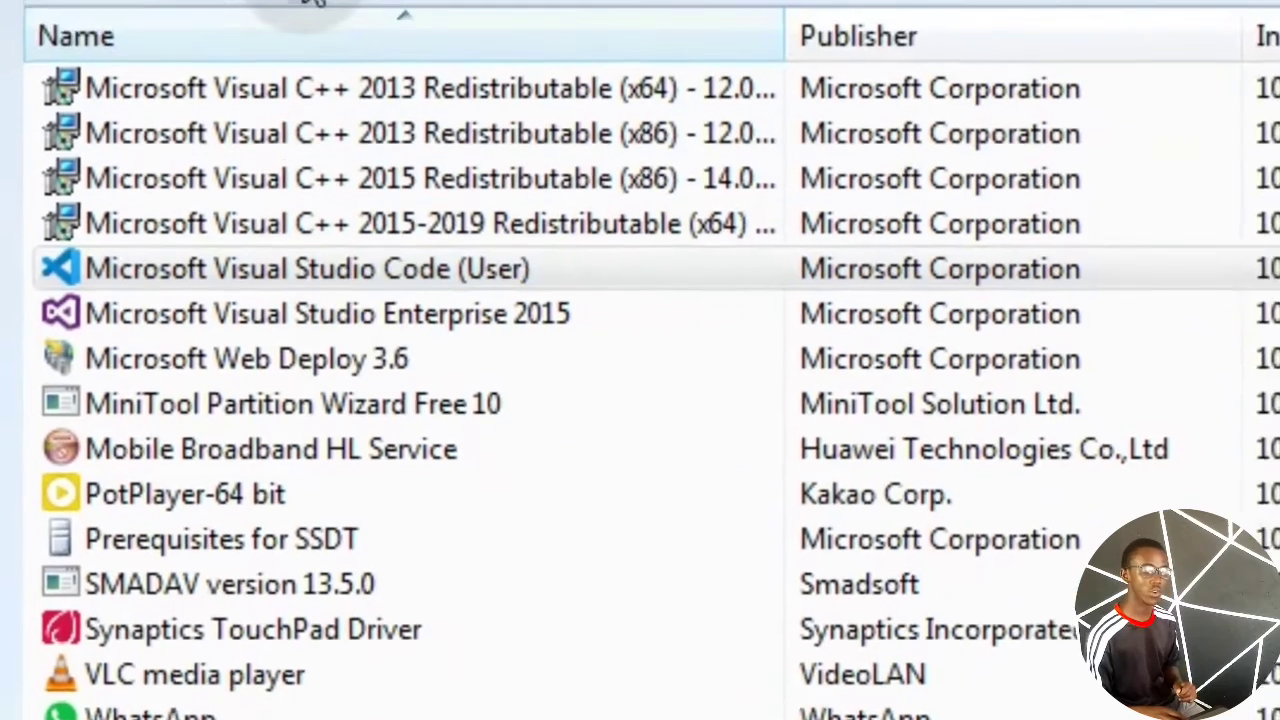
pyautogui.click(308, 0)
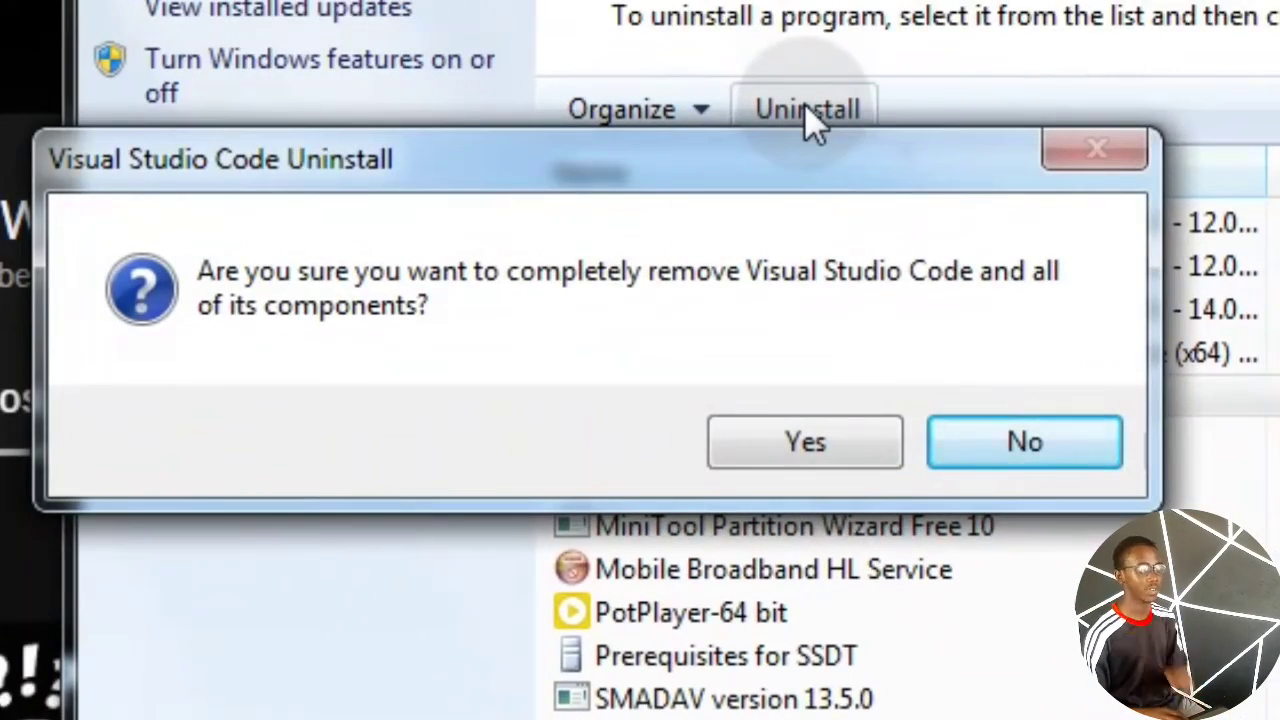
pyautogui.click(854, 442)
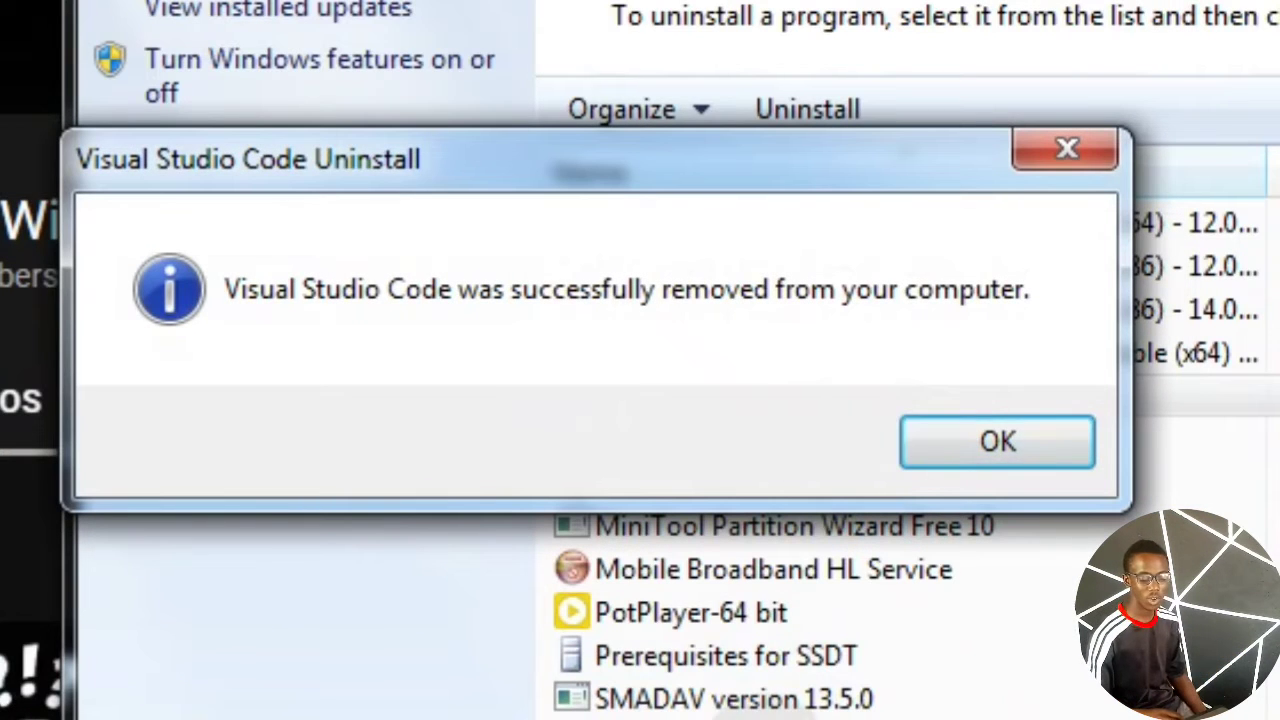
pyautogui.click(986, 445)
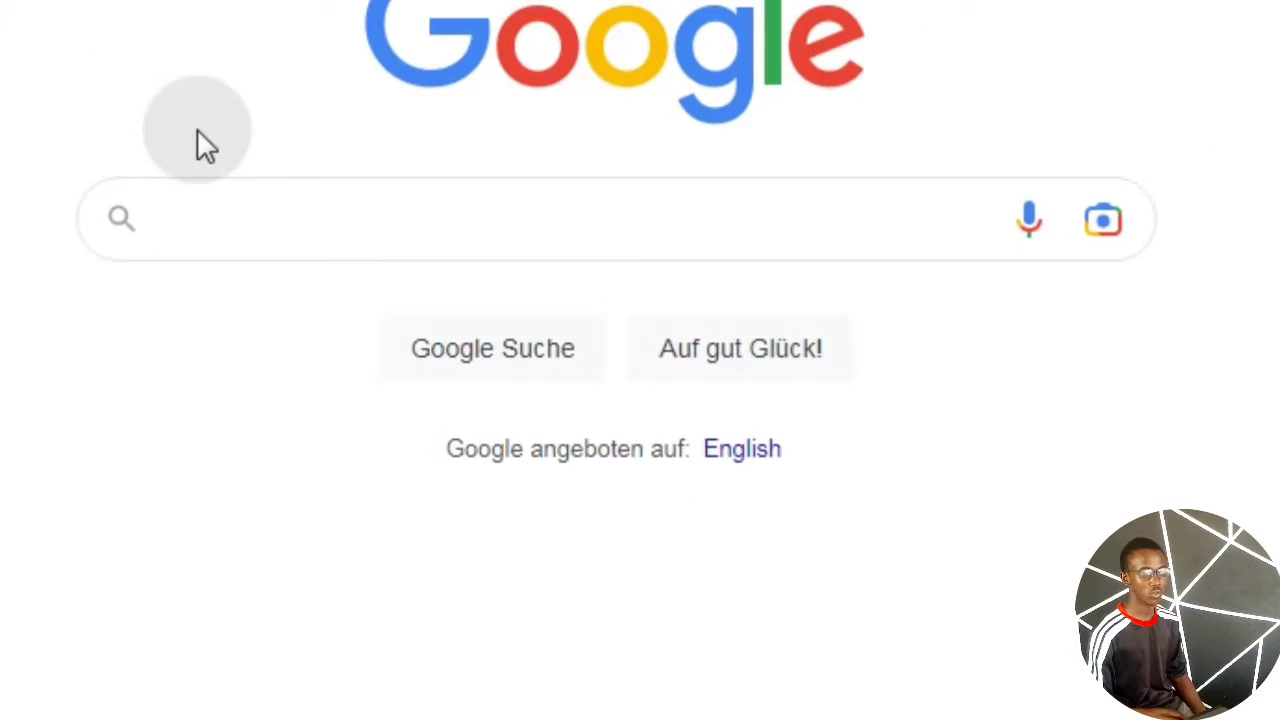
# - Search Google for 'visual studio code'
pyautogui.click(235, 219)
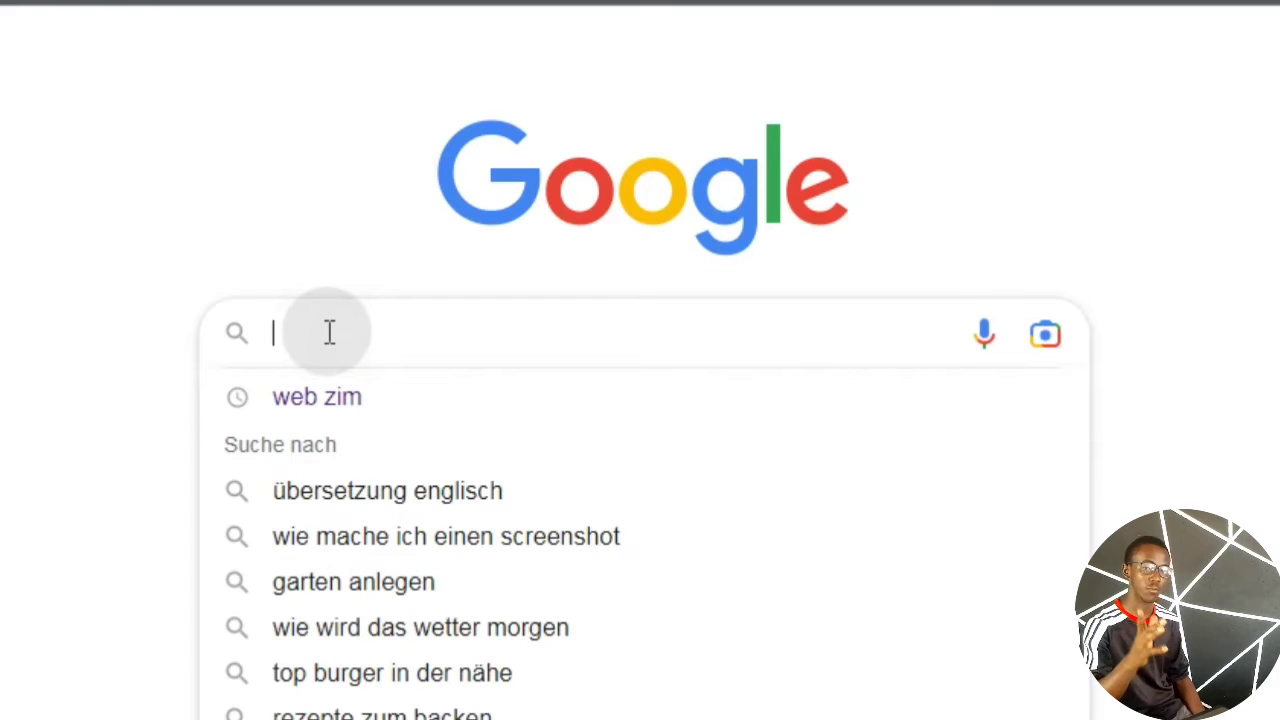
pyautogui.write('visu')
pyautogui.press('BackSpace')
pyautogui.write('isual studio cod')
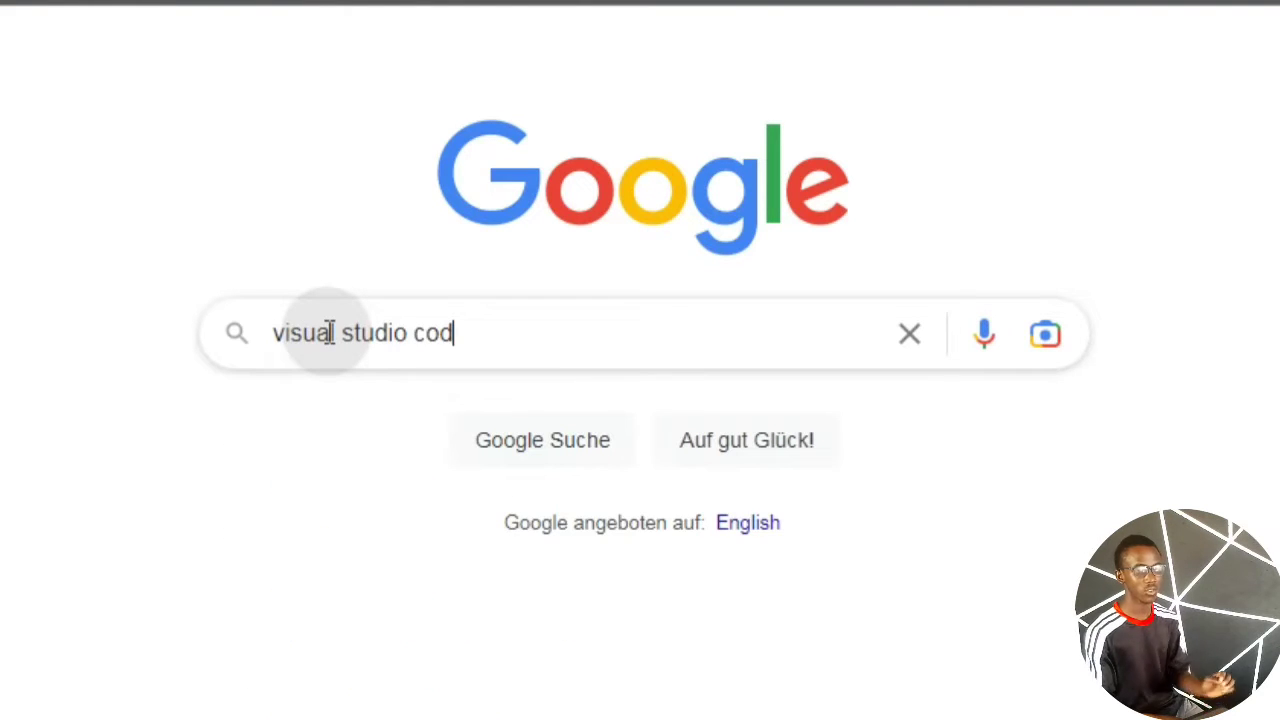
pyautogui.write('e')
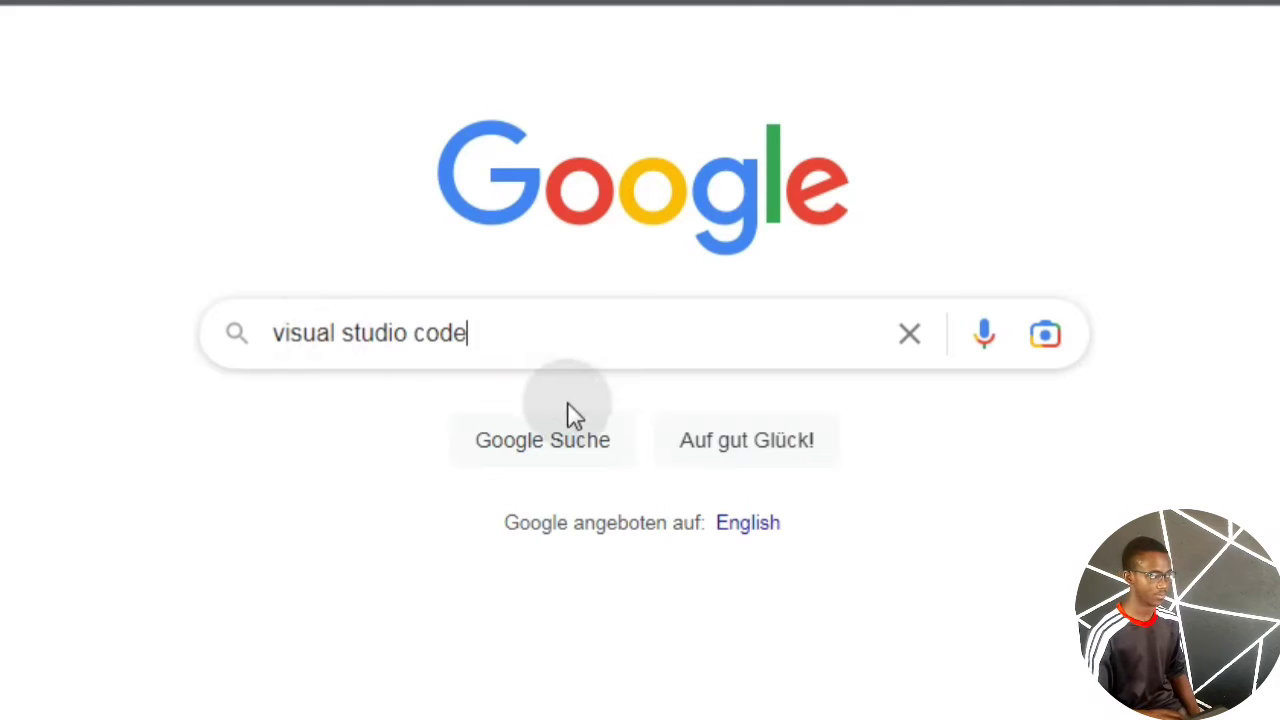
pyautogui.press('Return')
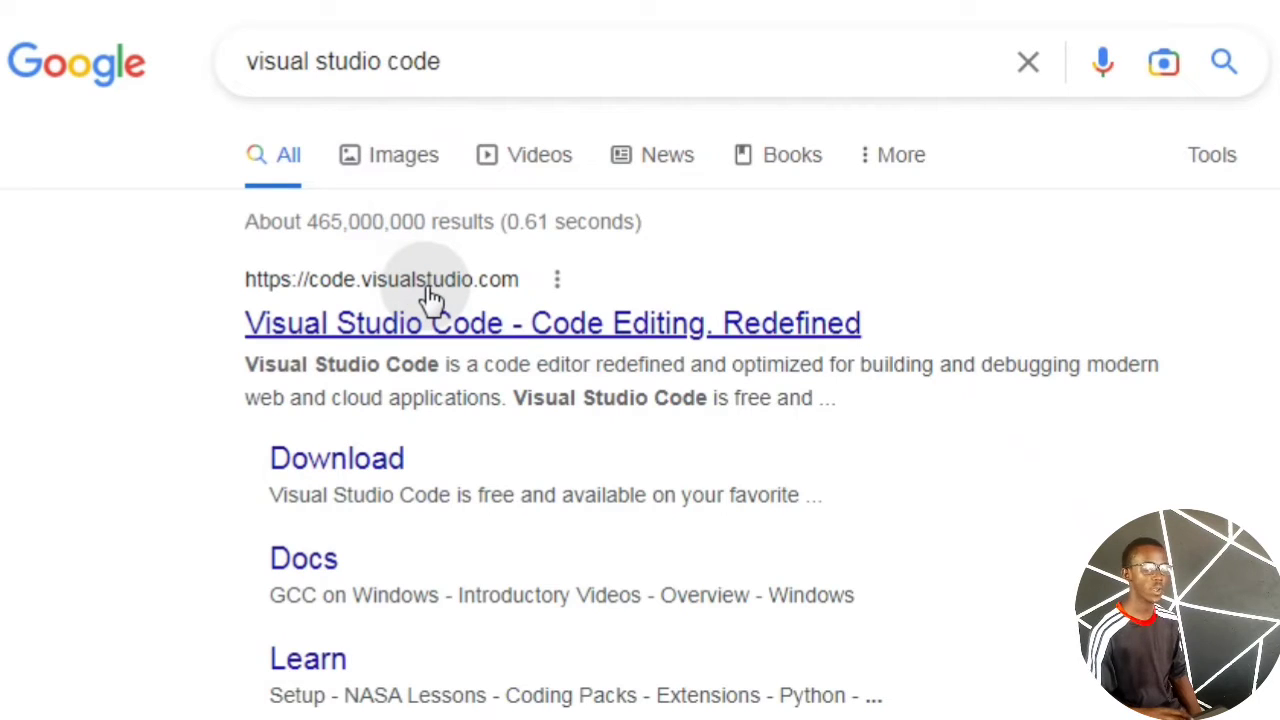
# - Go from the code.visualstudio.com Download page to the 'Get previous versions' FAQ
pyautogui.click(392, 466)
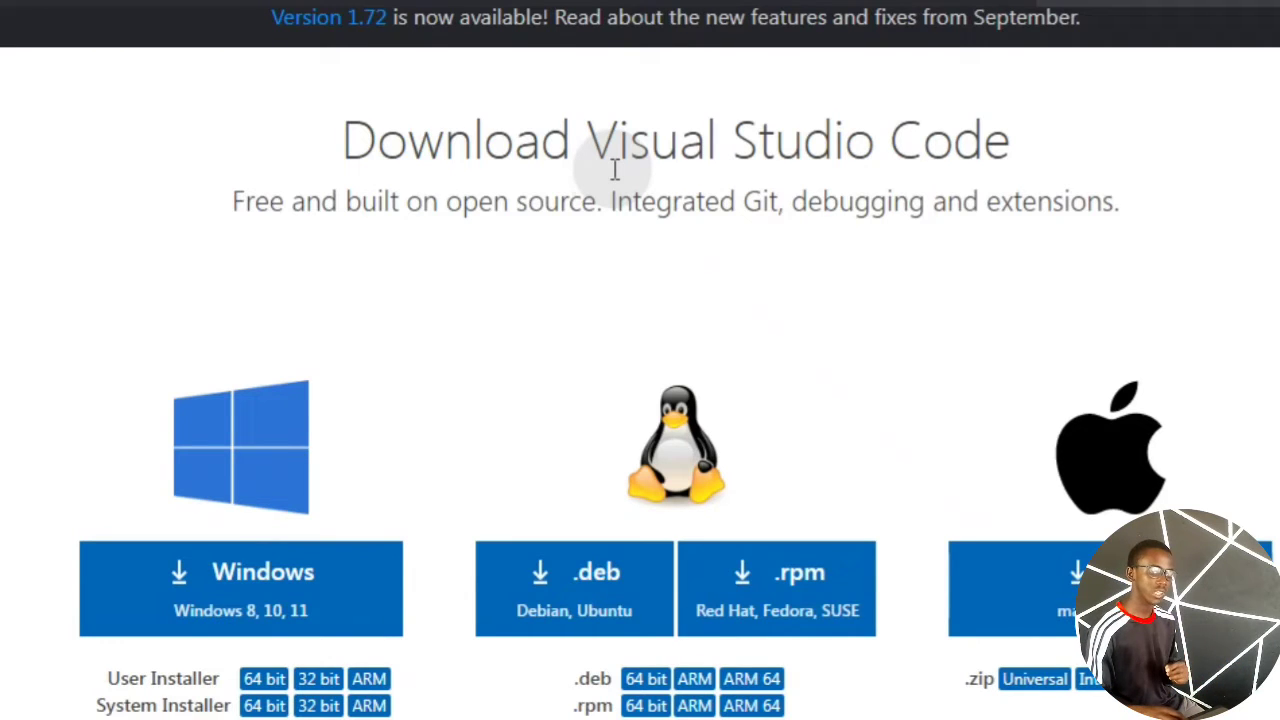
pyautogui.scroll(-6, 640, 360)
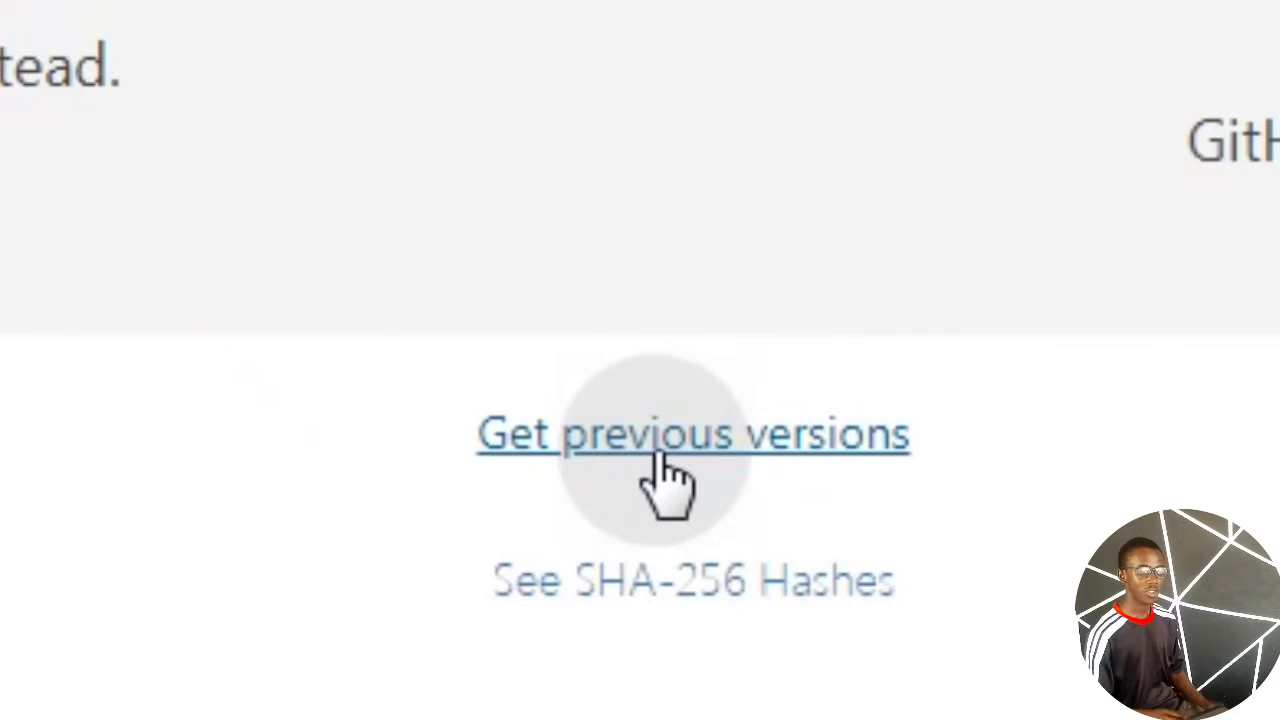
pyautogui.click(665, 480)
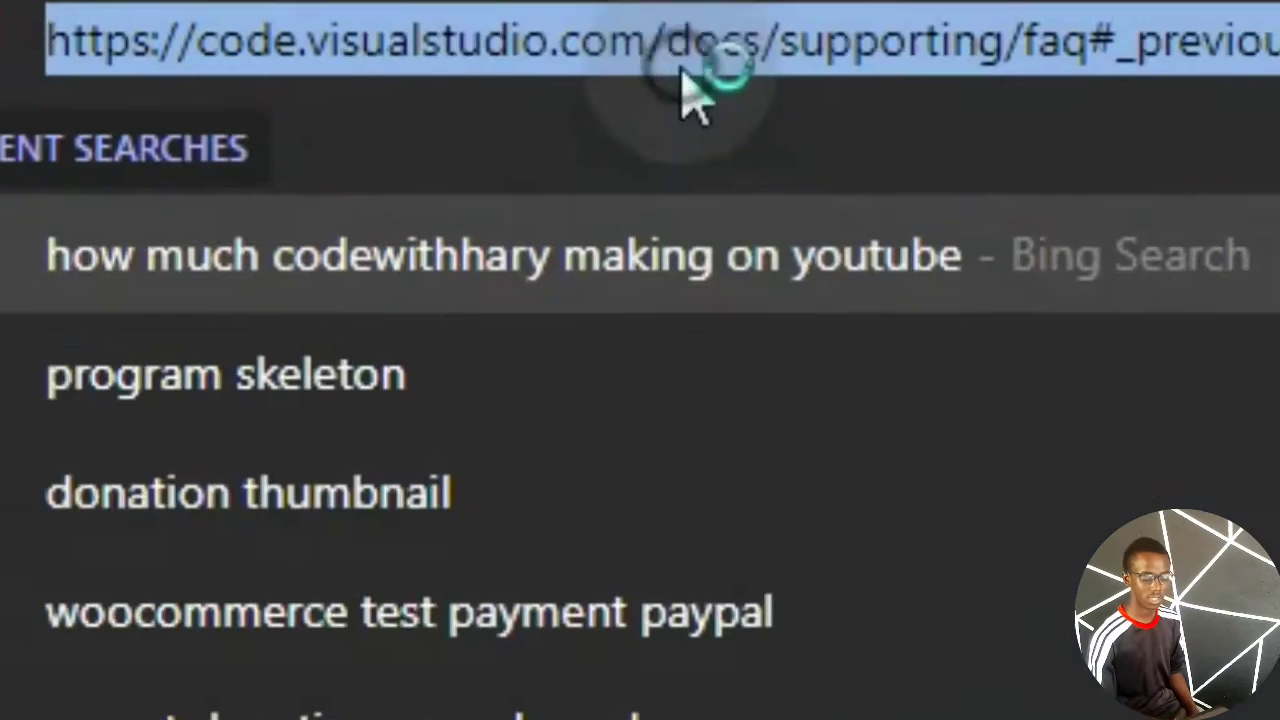
# - Replace the FAQ part of the address with updates/v1_50 and load that release-notes page
pyautogui.click(735, 100)
pyautogui.hotkey('shift', 'End')
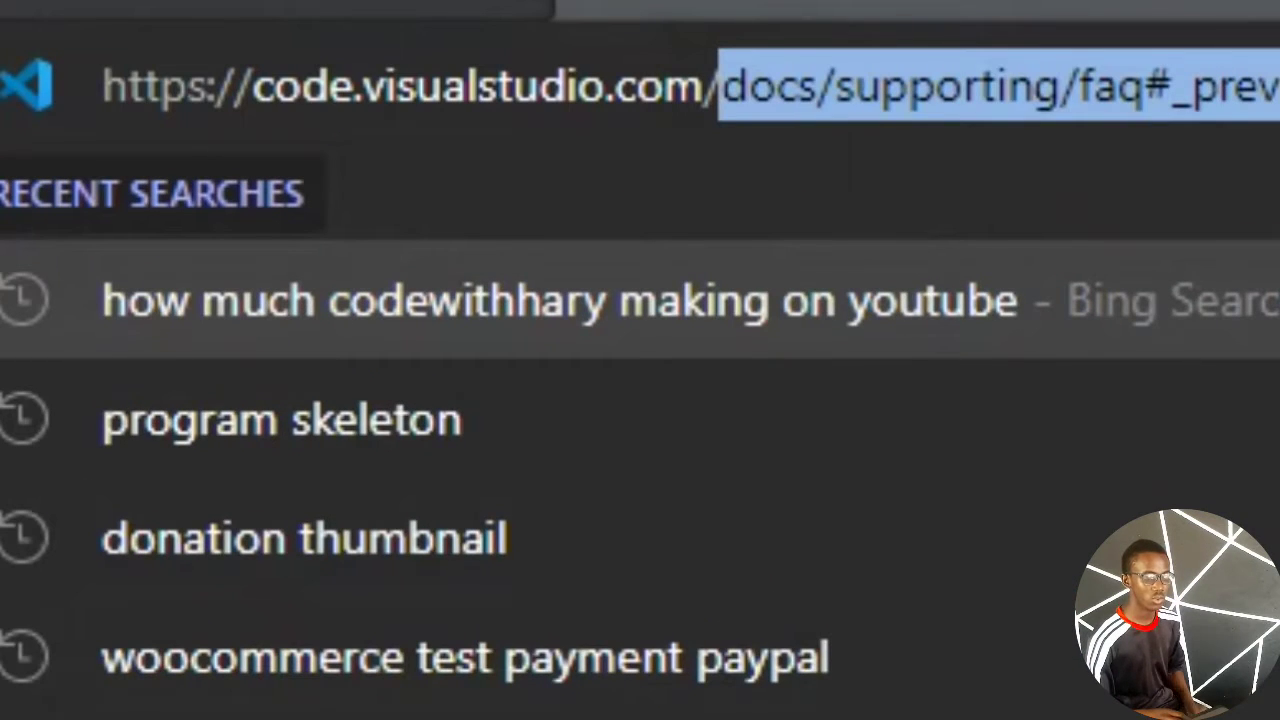
pyautogui.press('BackSpace')
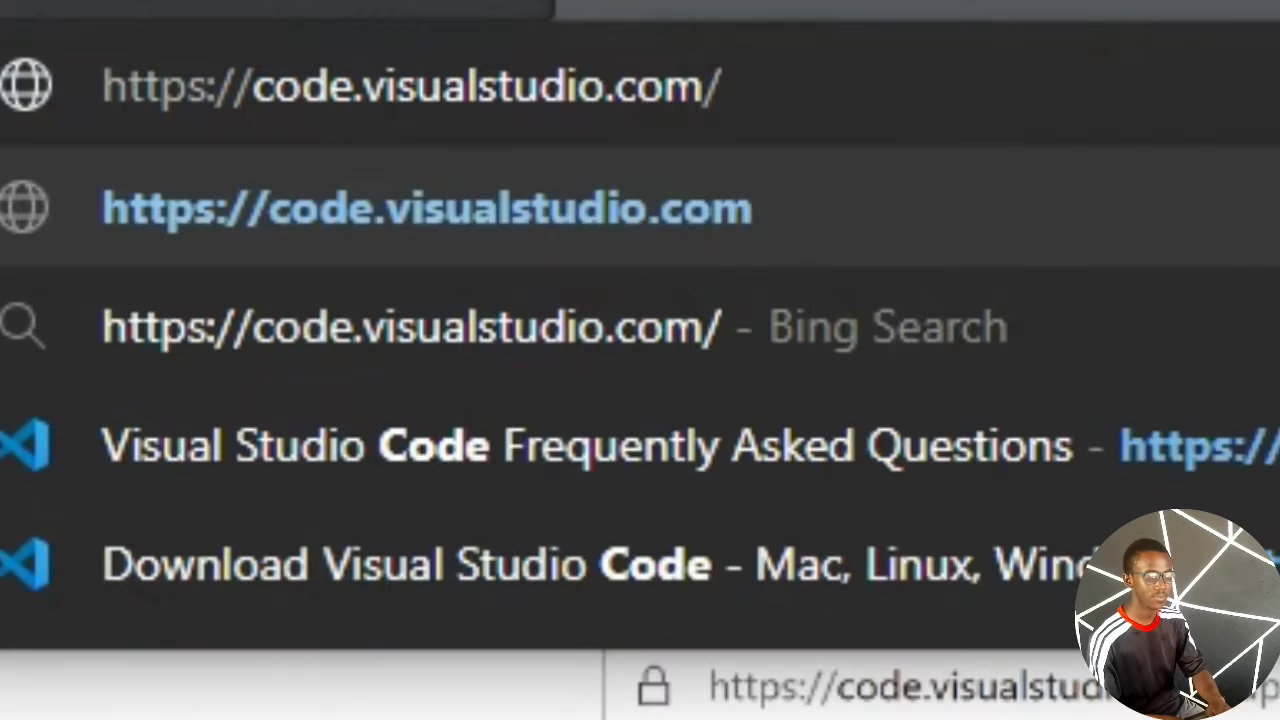
pyautogui.write('up')
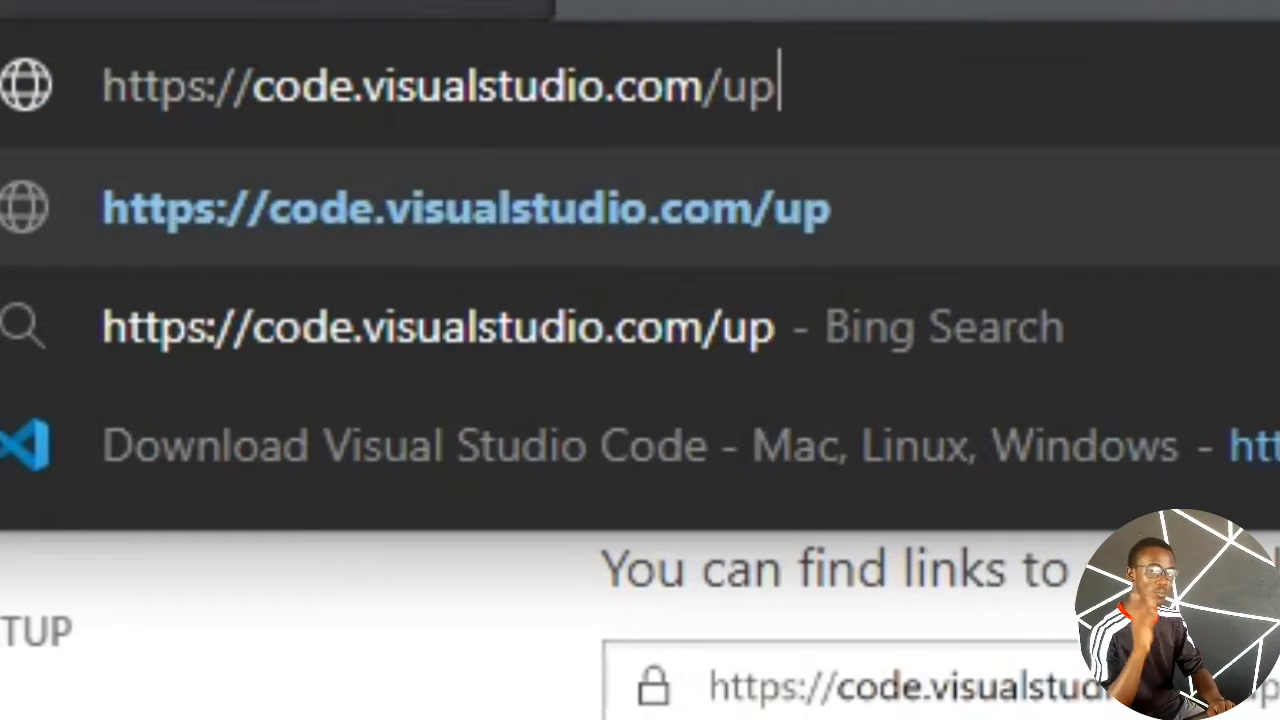
pyautogui.write('dates/')
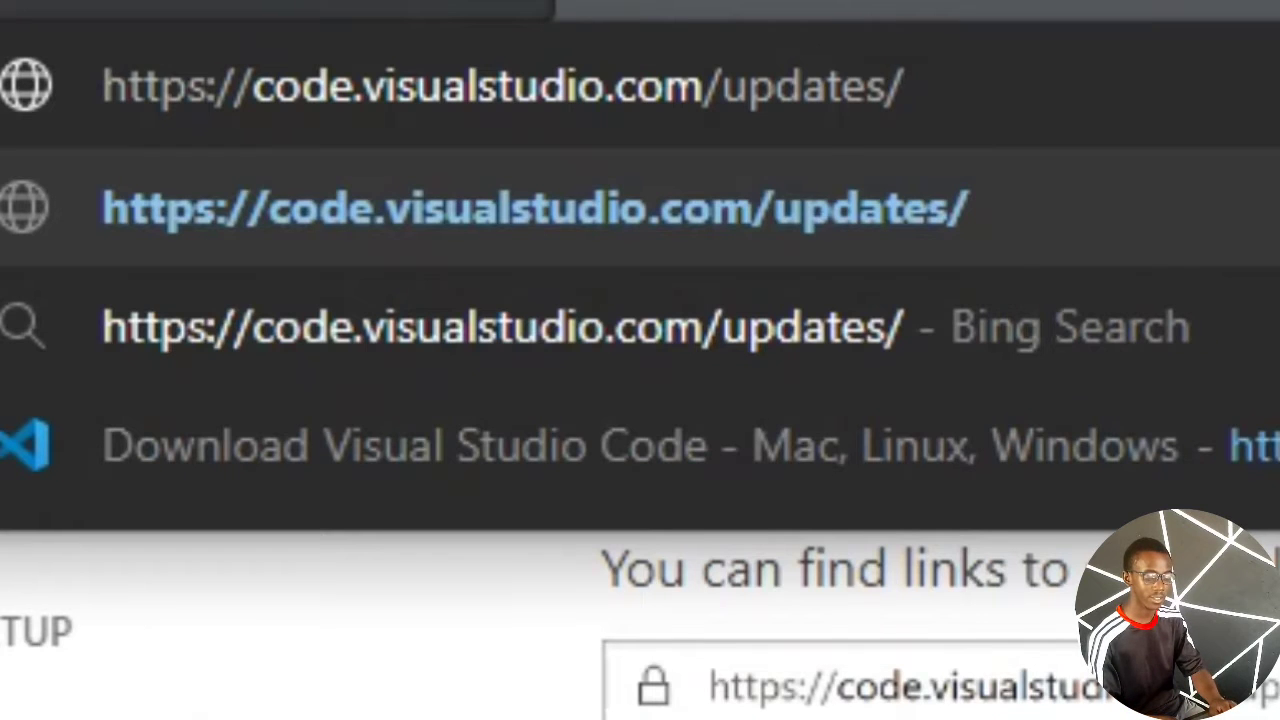
pyautogui.write('v')
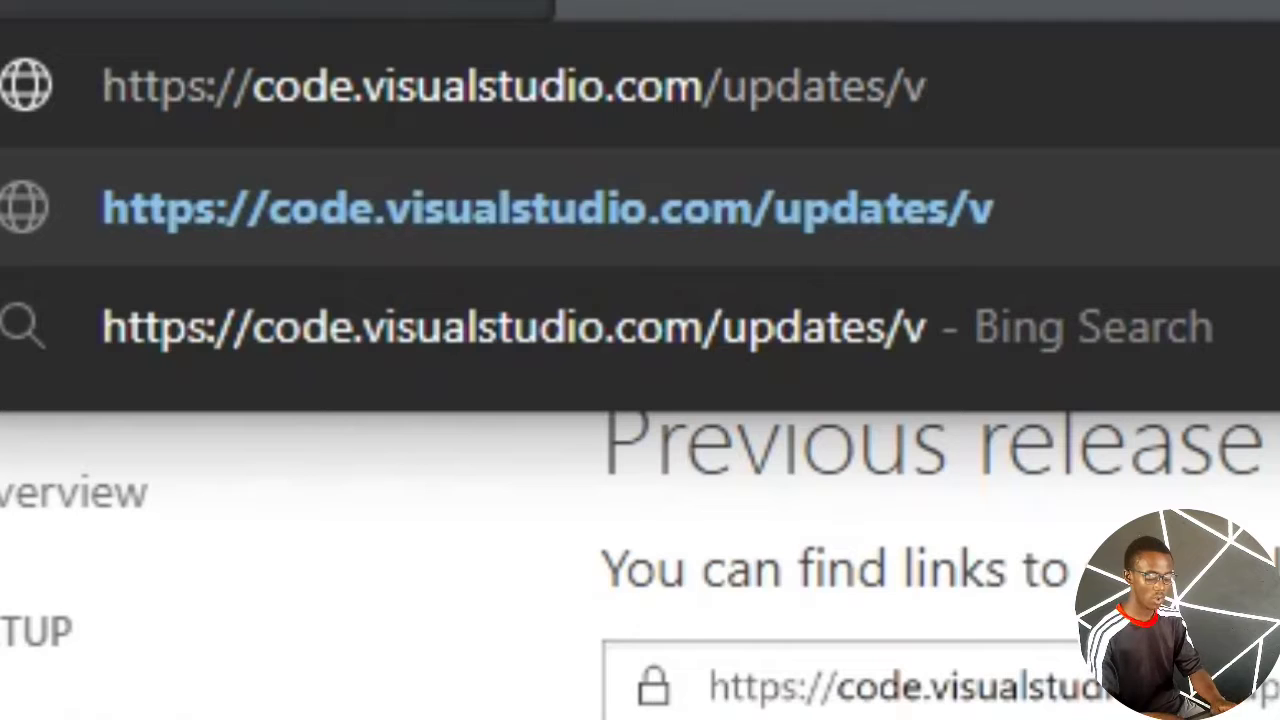
pyautogui.write('_1')
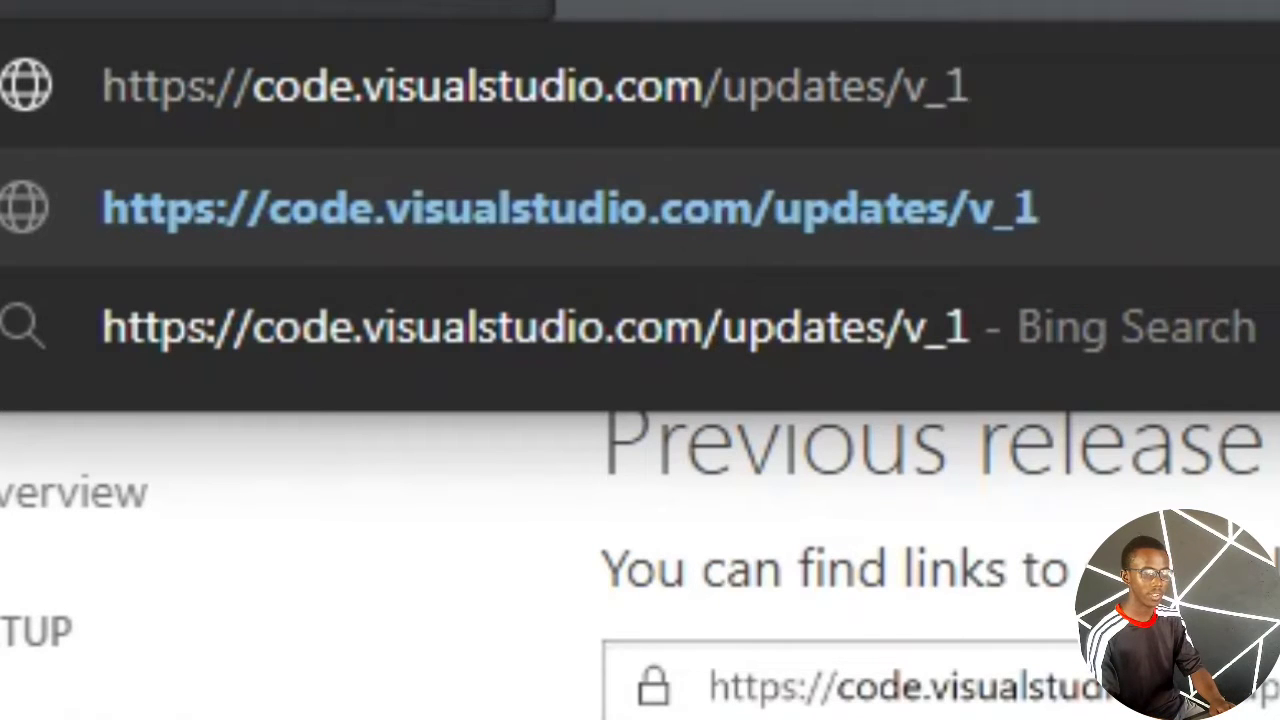
pyautogui.press('BackSpace')
pyautogui.press('BackSpace')
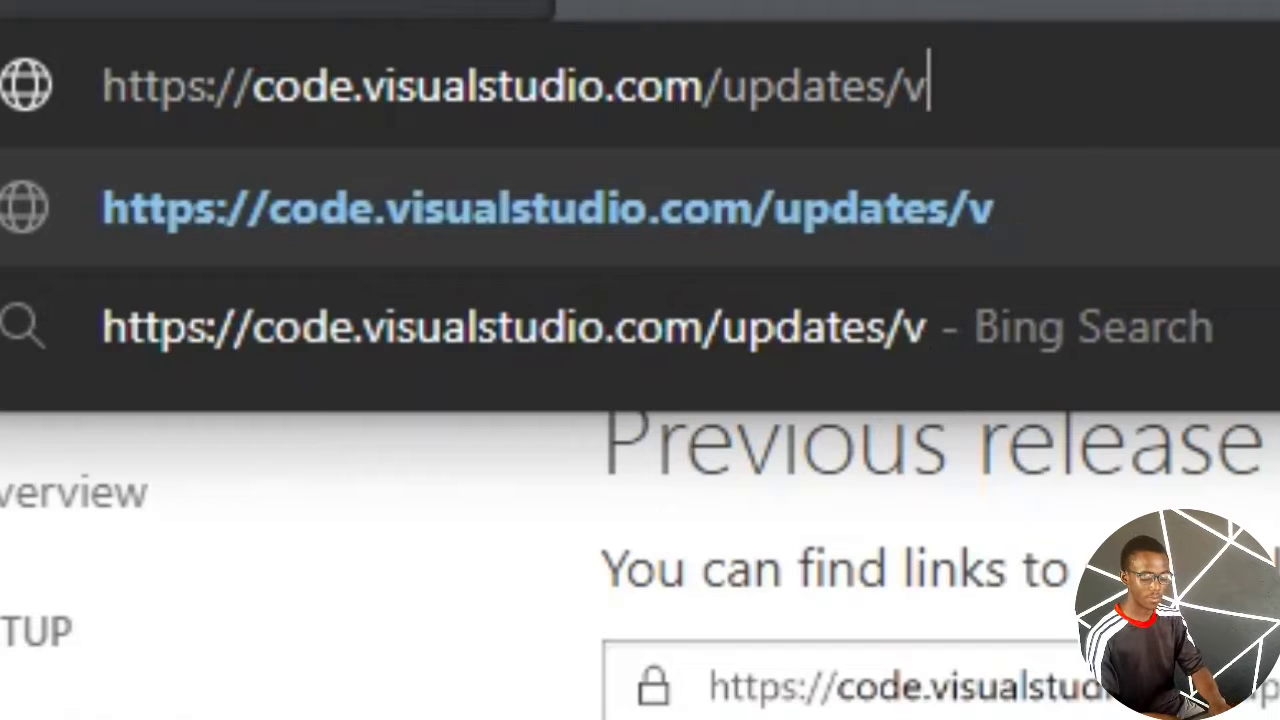
pyautogui.write('1_')
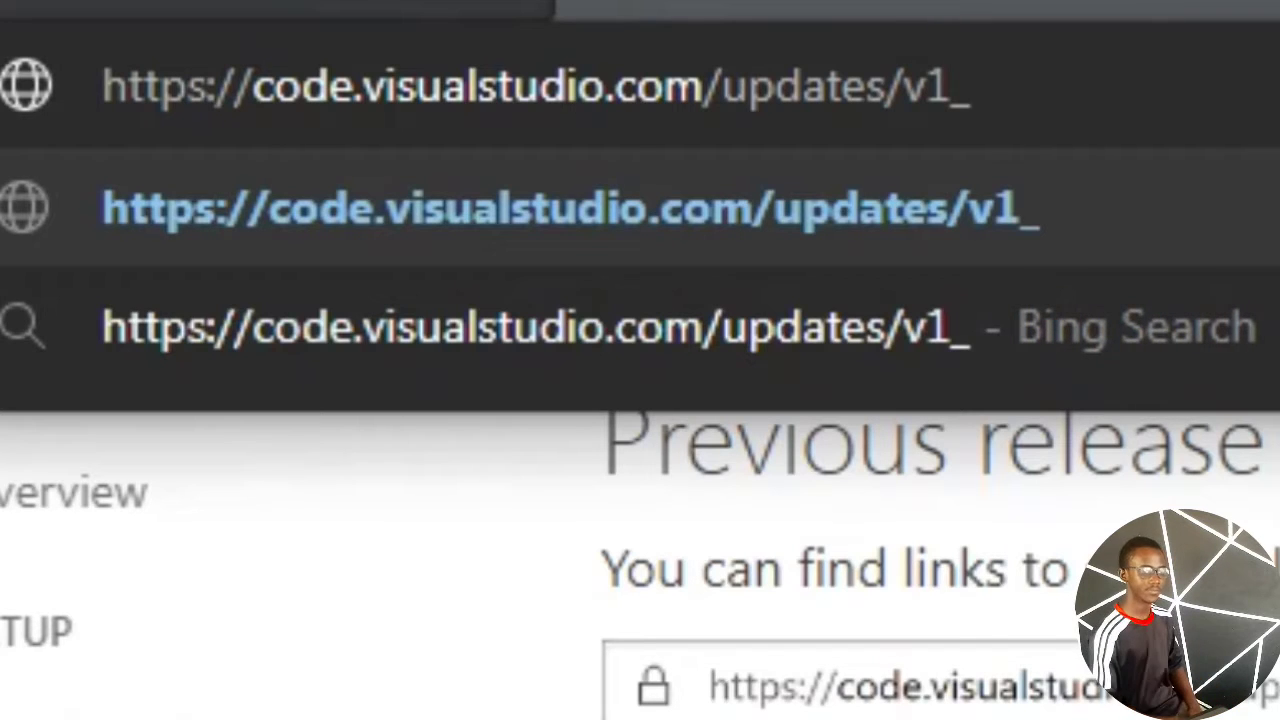
pyautogui.write('50')
pyautogui.press('Return')
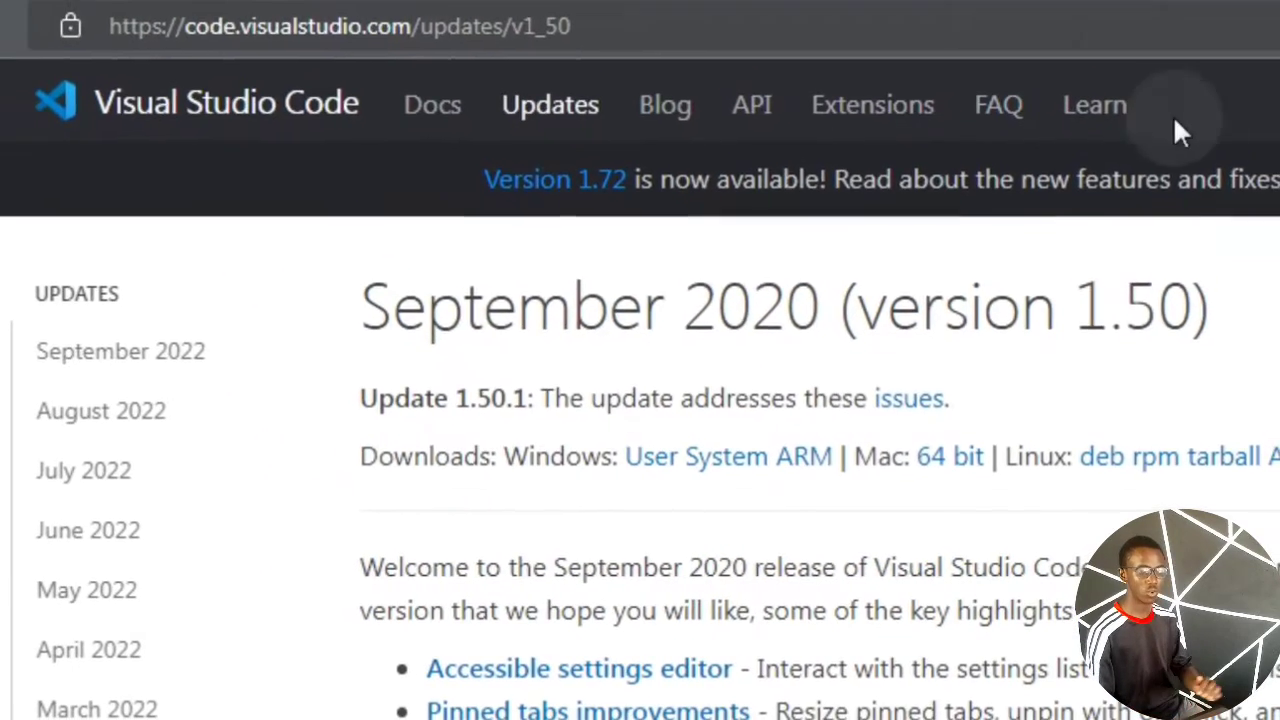
# - Change the address from v1_50 to v1_67 to load the April 2022 release notes
pyautogui.click(1129, 40)
pyautogui.press('End')
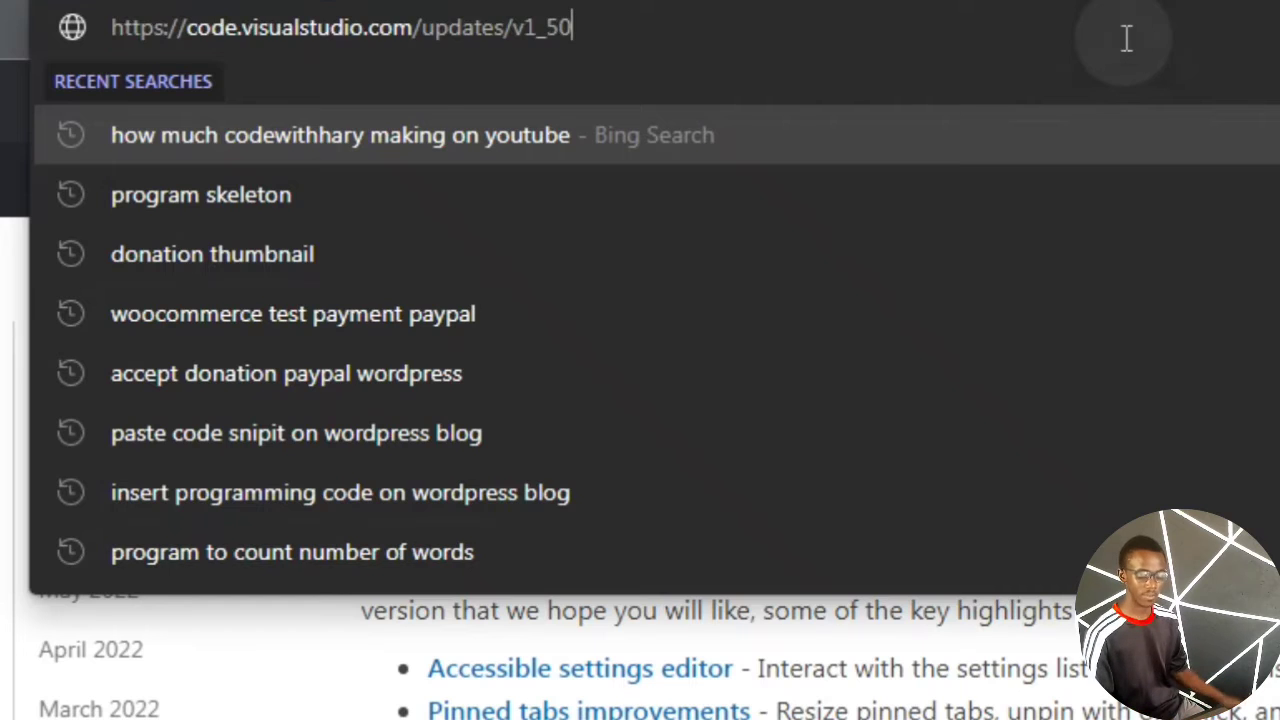
pyautogui.press('BackSpace')
pyautogui.press('BackSpace')
pyautogui.write('67')
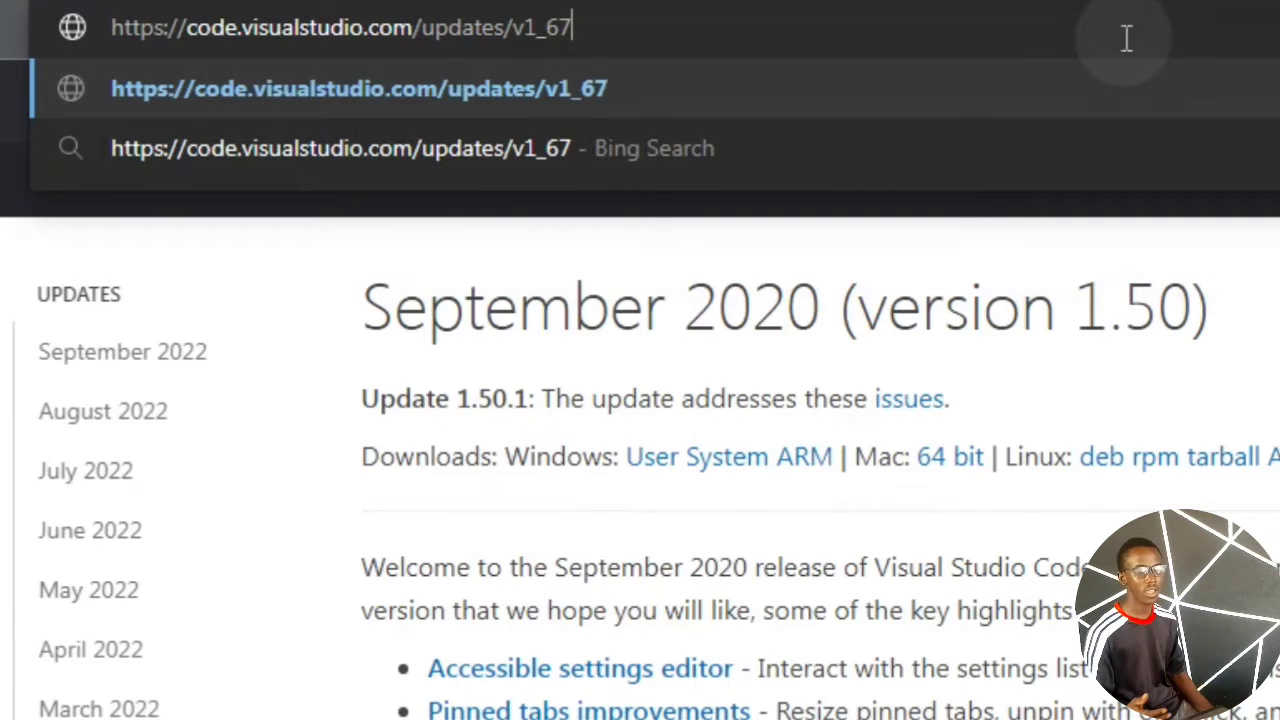
pyautogui.press('Return')
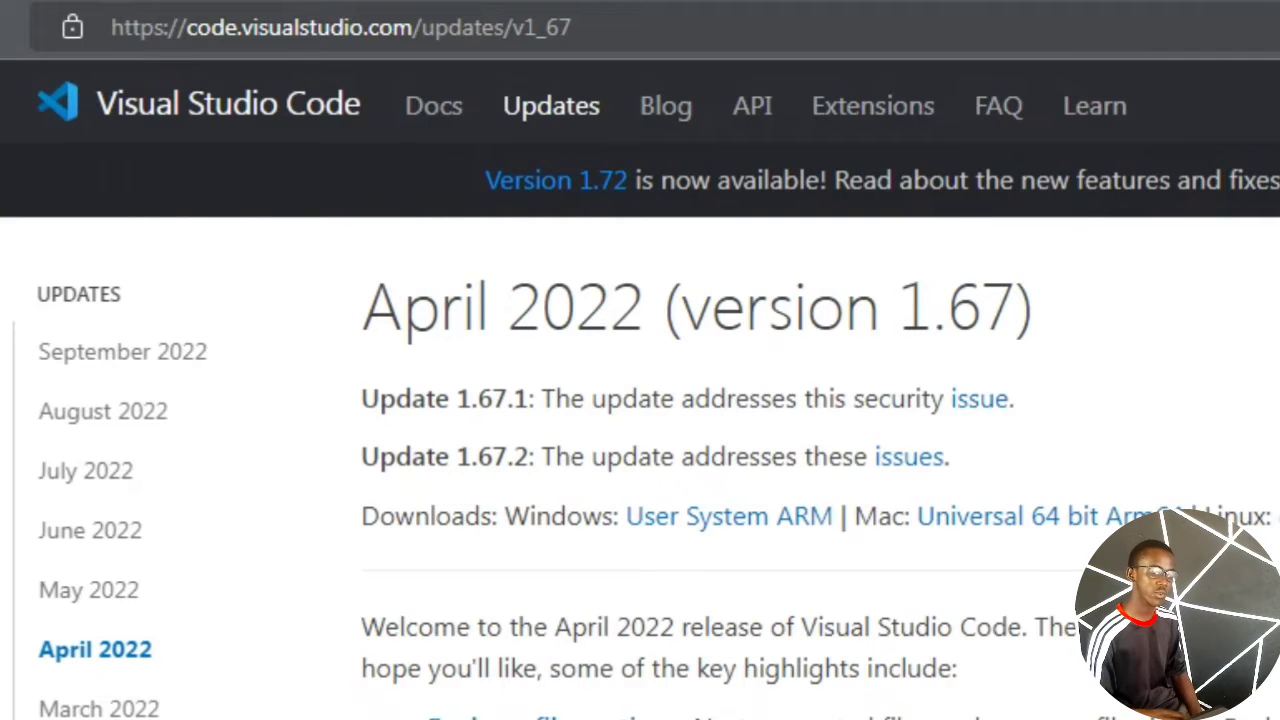
# - Scroll through the version 1.67 release notes page
pyautogui.scroll(-3, 1029, 366)
pyautogui.scroll(3, 1029, 366)
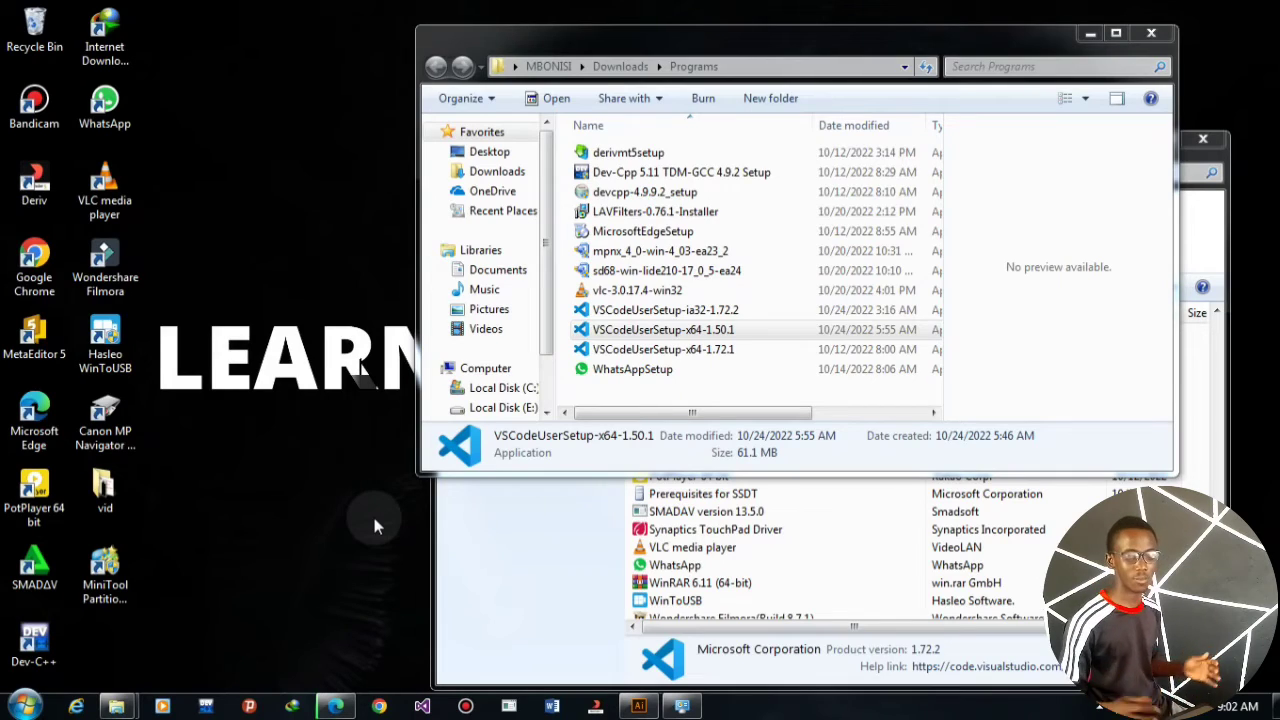
# - Run the VSCodeUserSetup-x64-1.50.1 installer from the Downloads\Programs folder
pyautogui.click(595, 336)
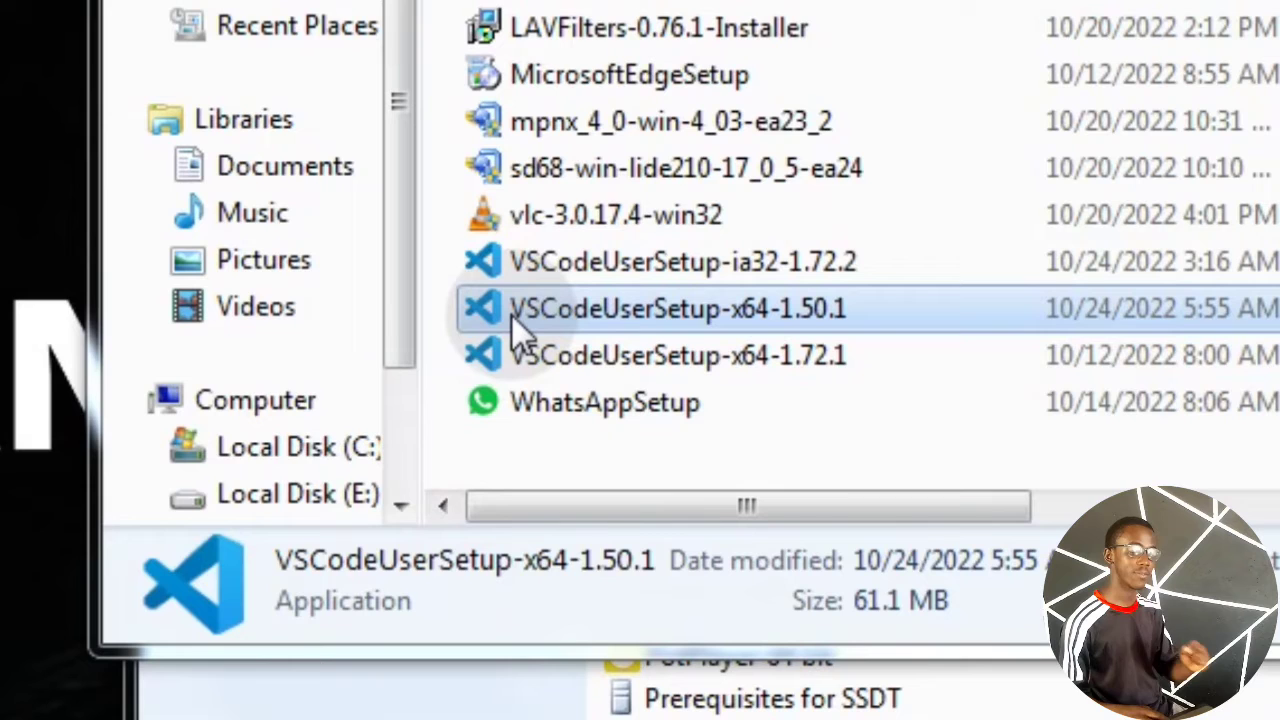
pyautogui.doubleClick(511, 314)
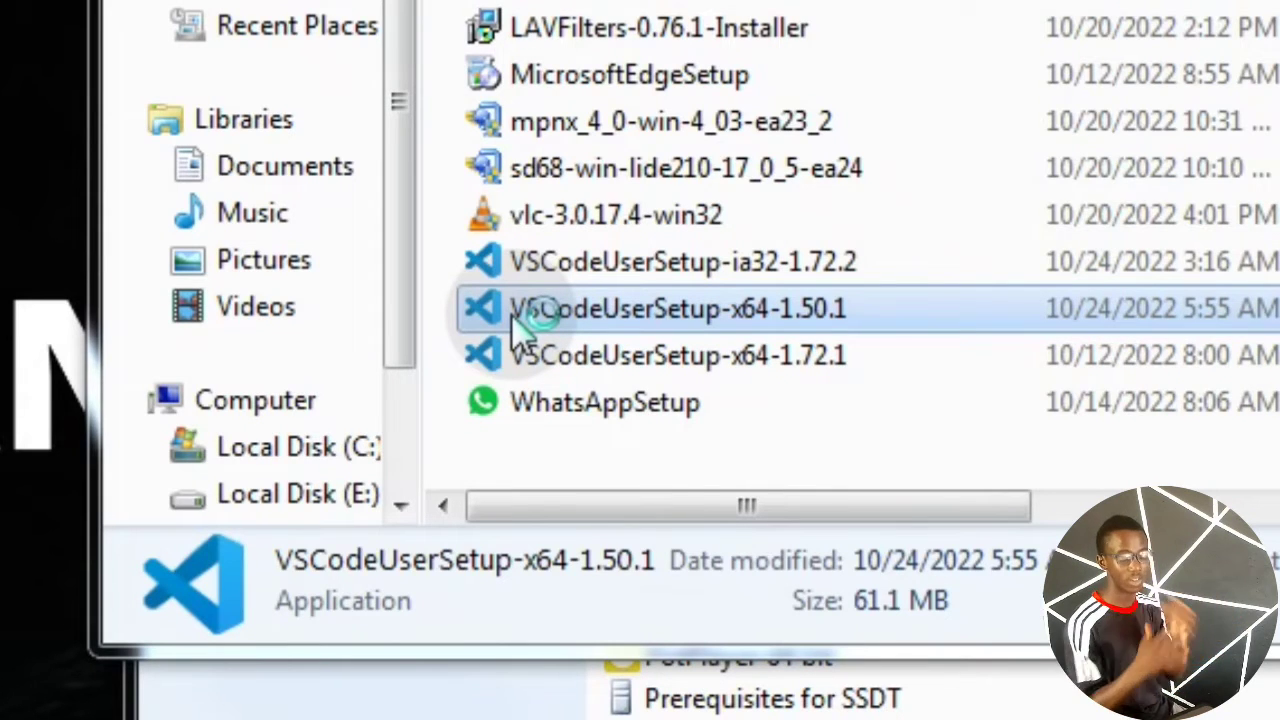
pyautogui.doubleClick(511, 314)
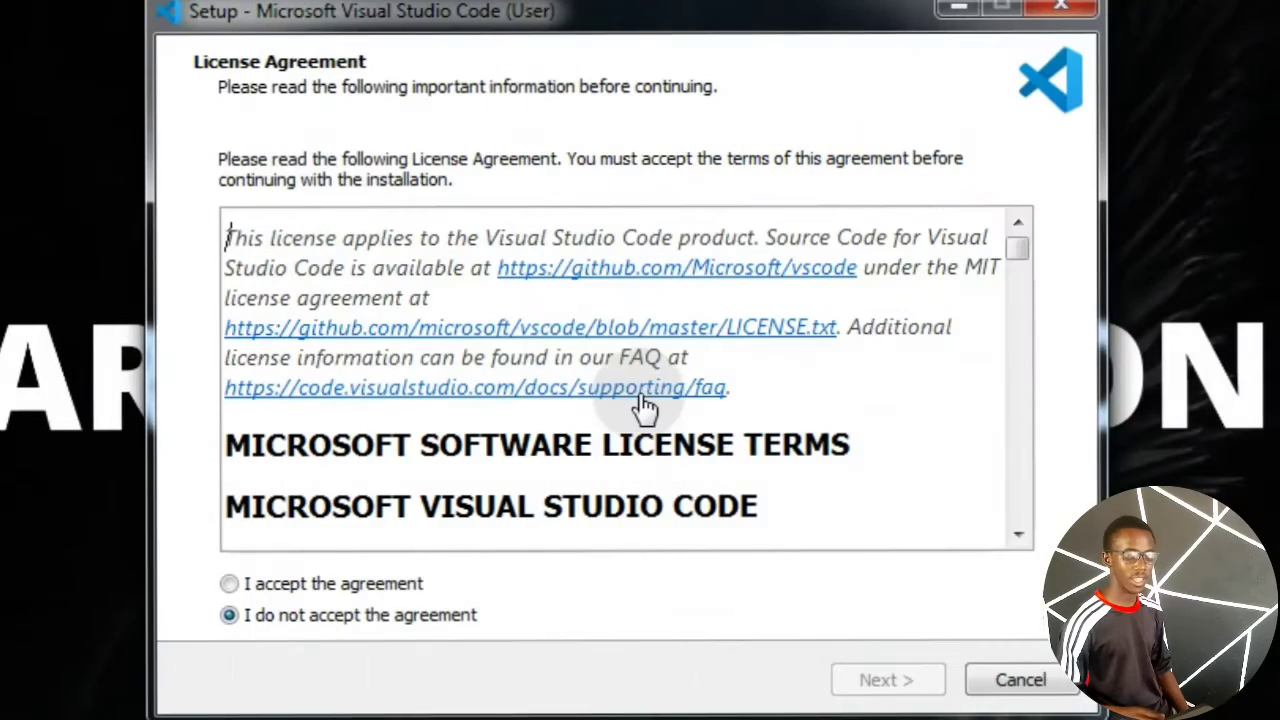
# - Accept the license agreement and keep the default install and Start Menu folders
pyautogui.click(314, 584)
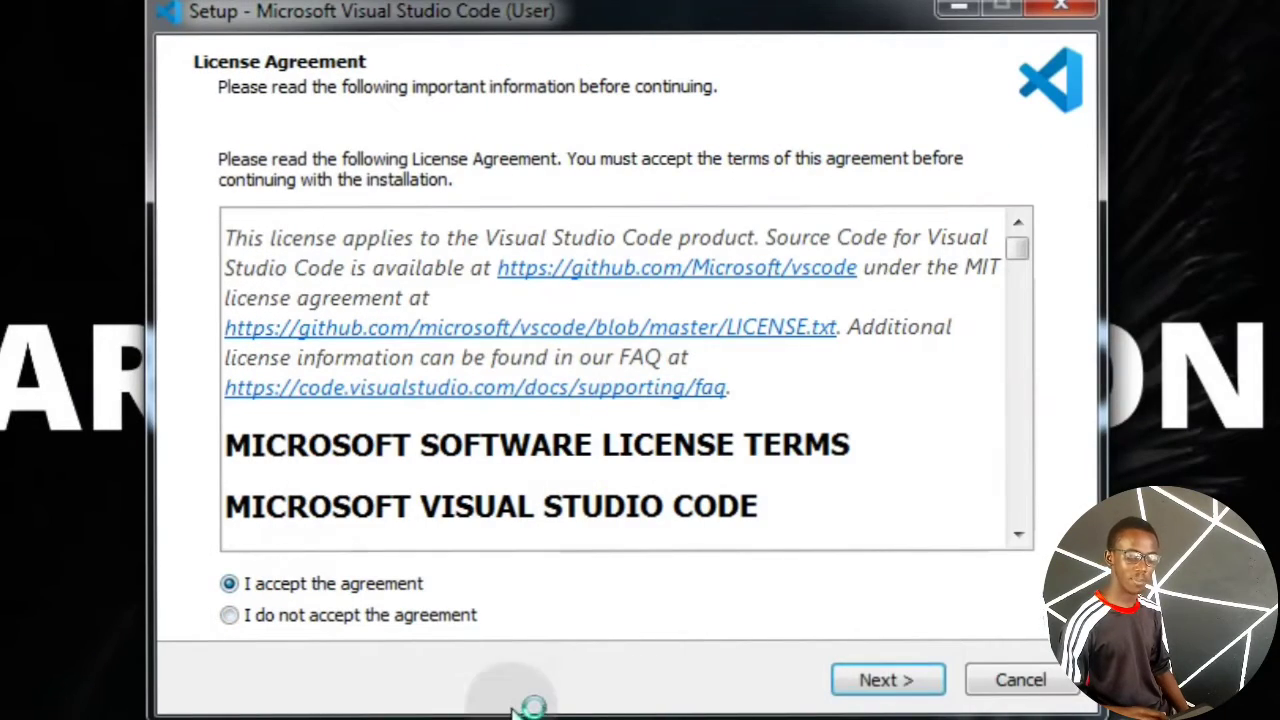
pyautogui.click(908, 688)
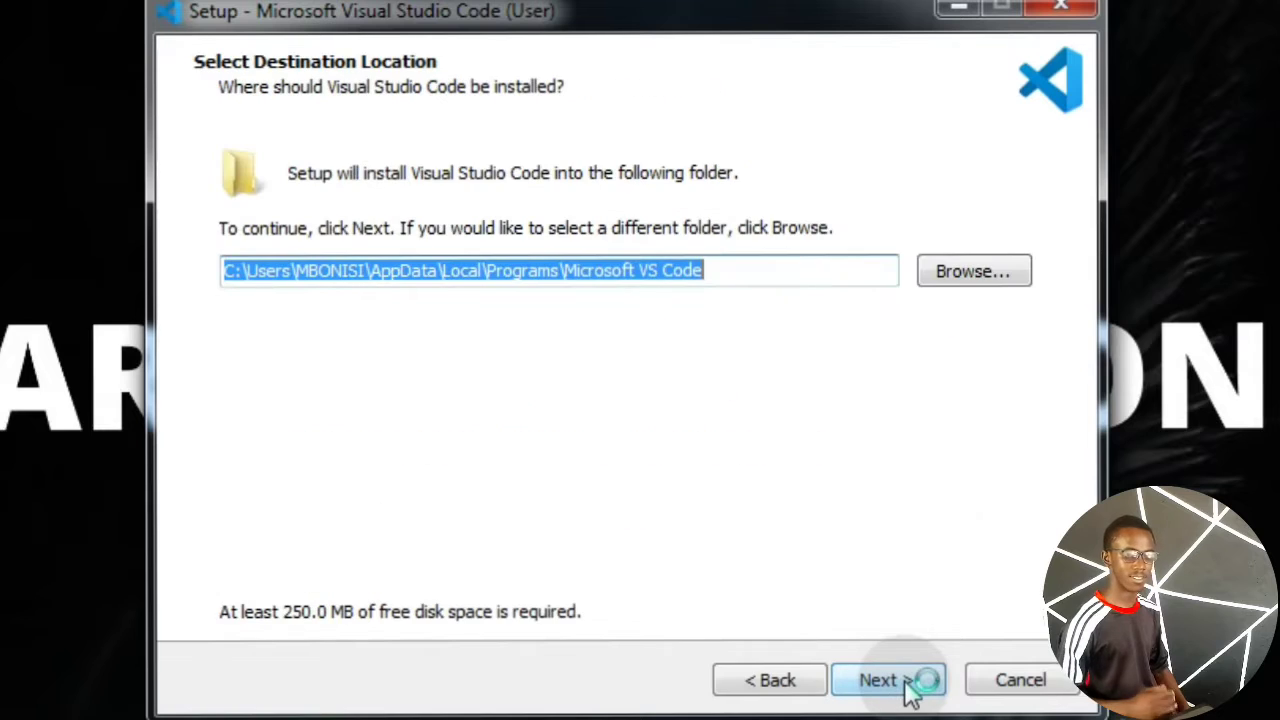
pyautogui.click(906, 686)
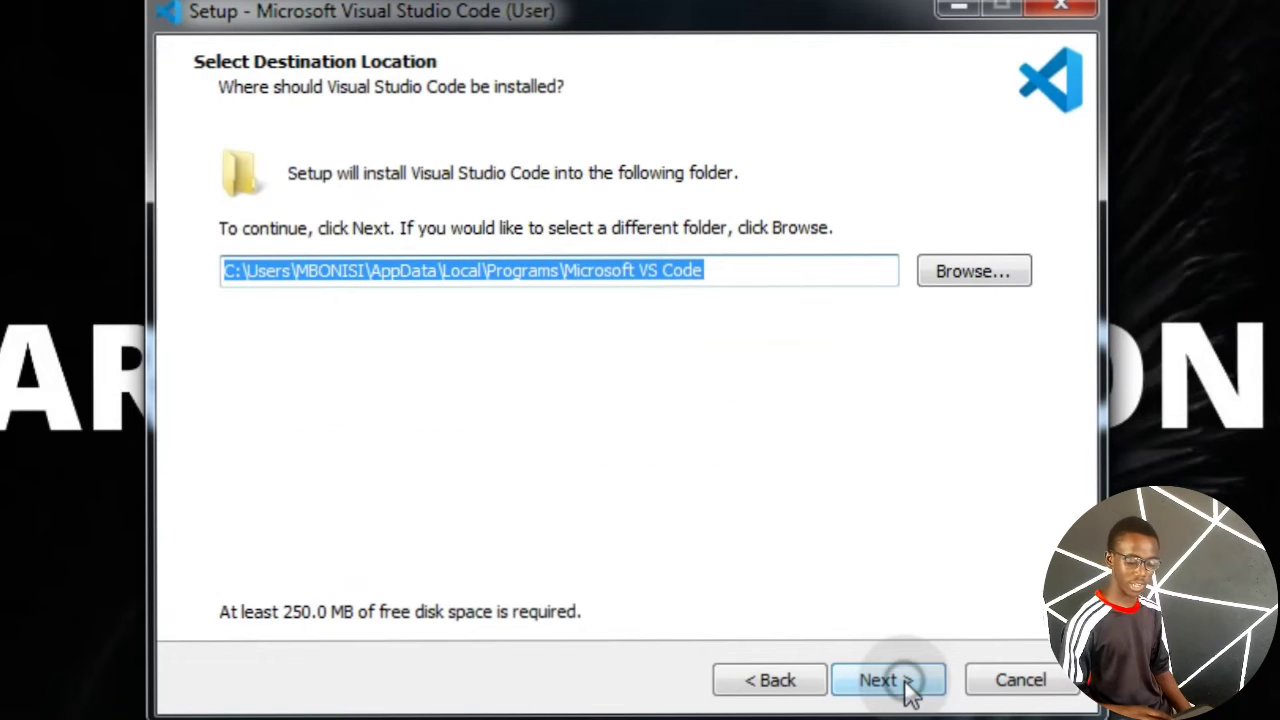
pyautogui.click(906, 686)
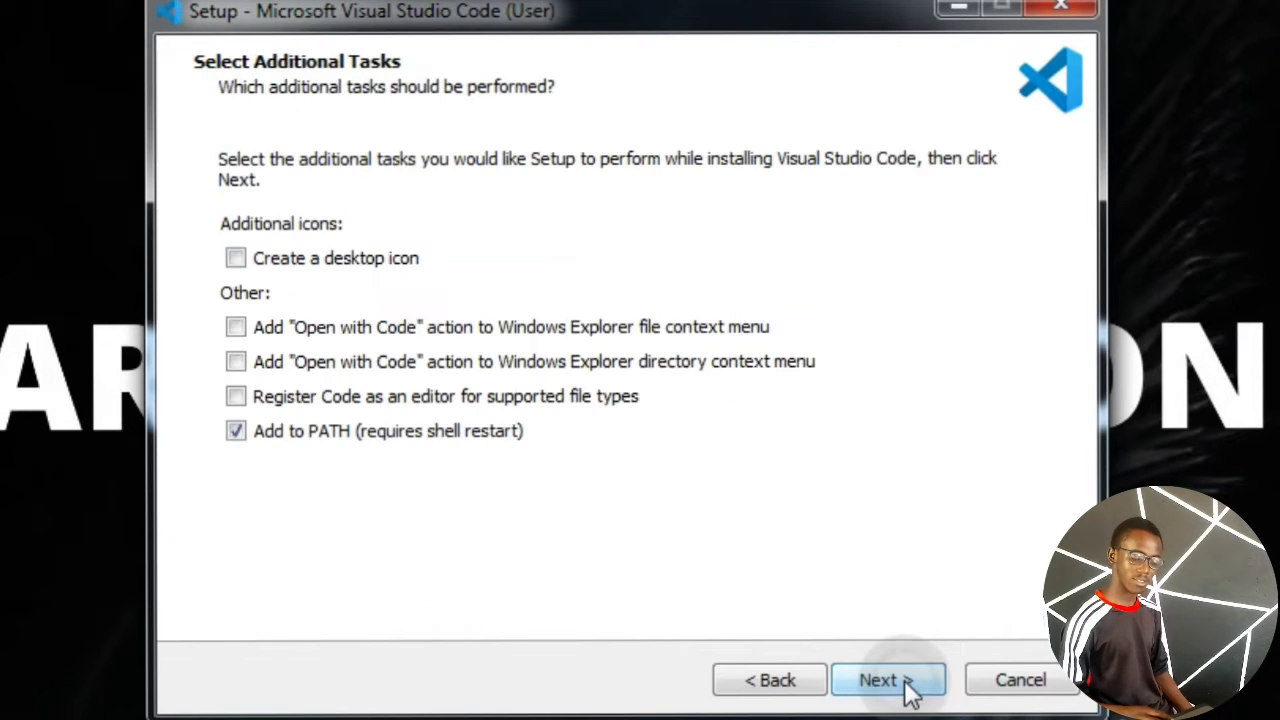
# - Enable the desktop icon, both Open with Code entries and file-type registration, then install
pyautogui.click(328, 270)
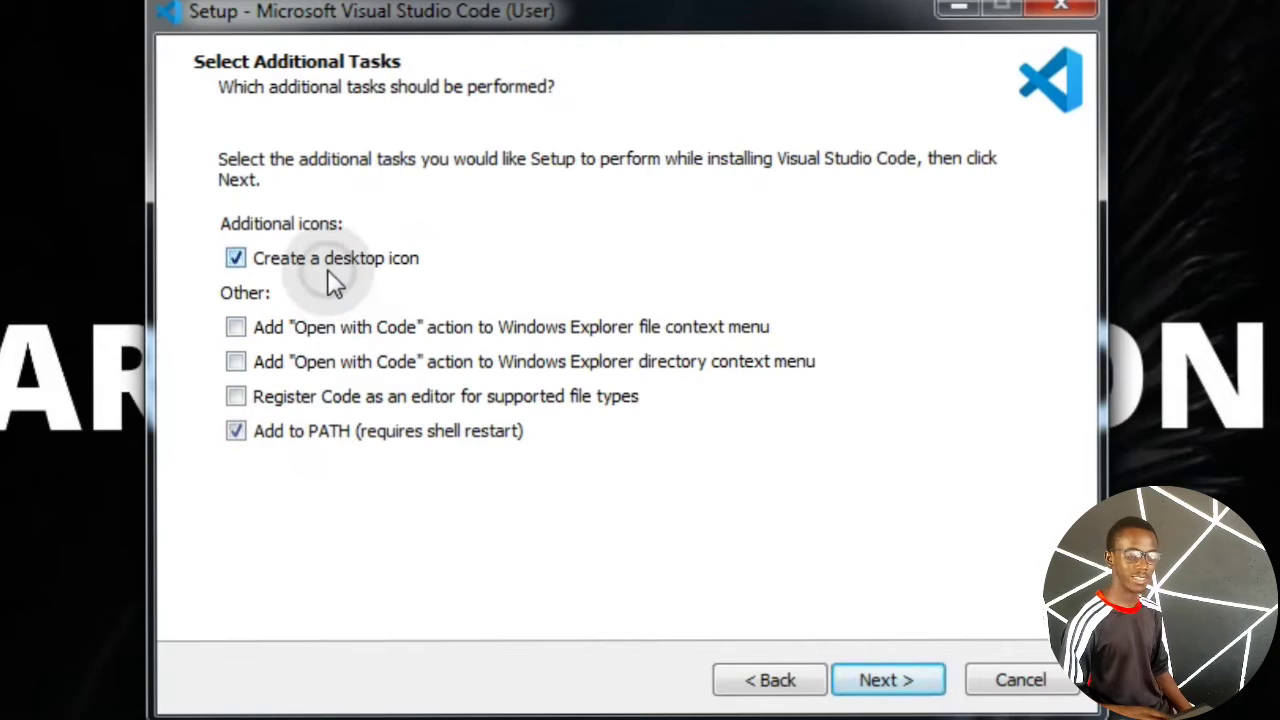
pyautogui.click(358, 321)
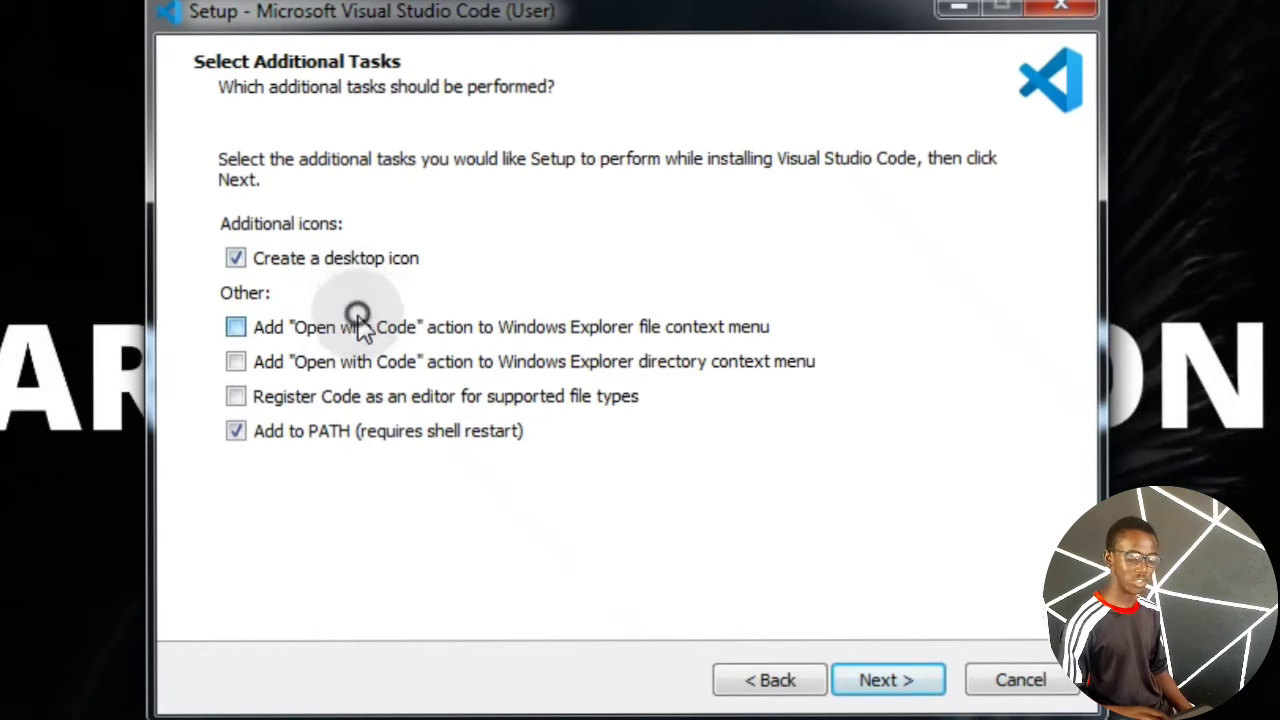
pyautogui.click(362, 359)
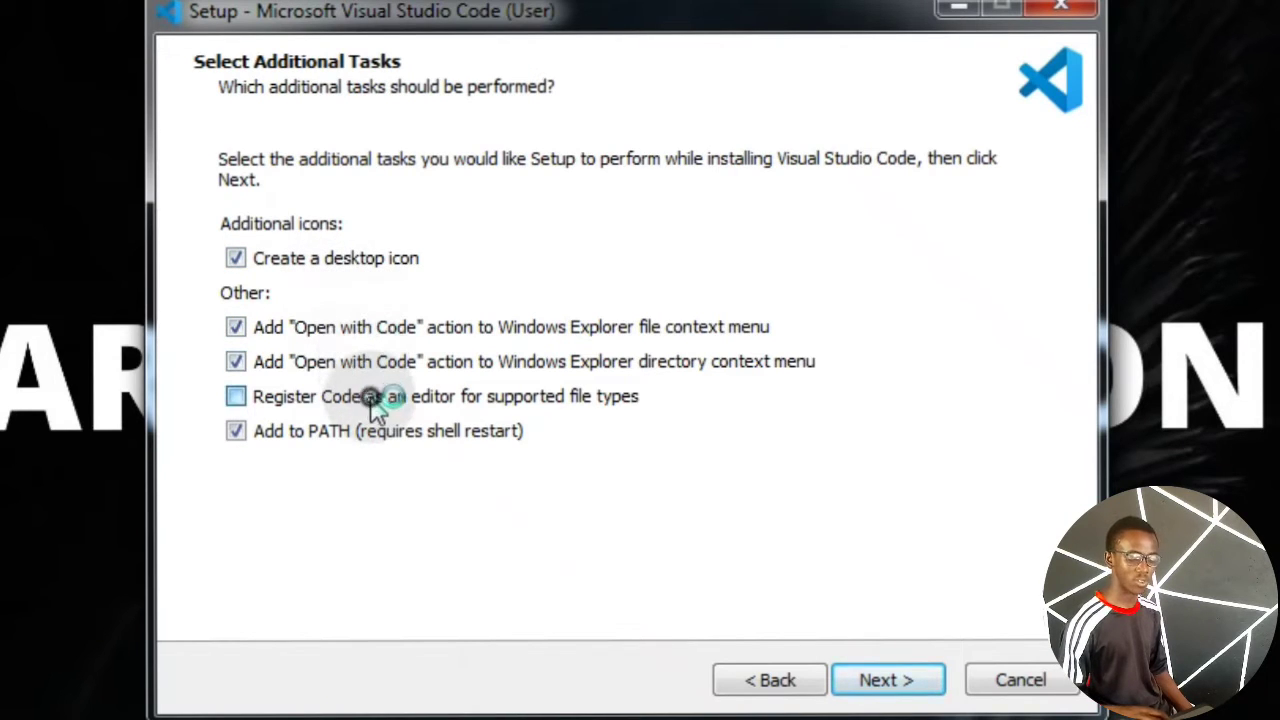
pyautogui.click(372, 402)
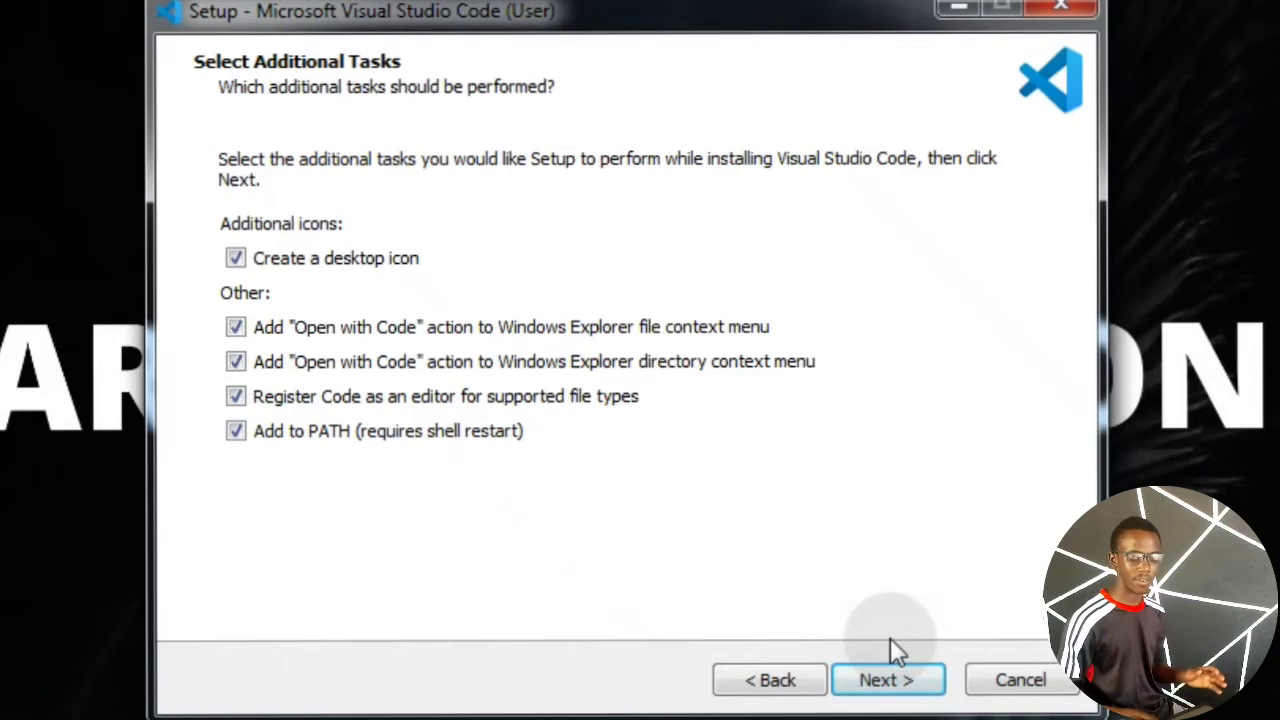
pyautogui.click(901, 675)
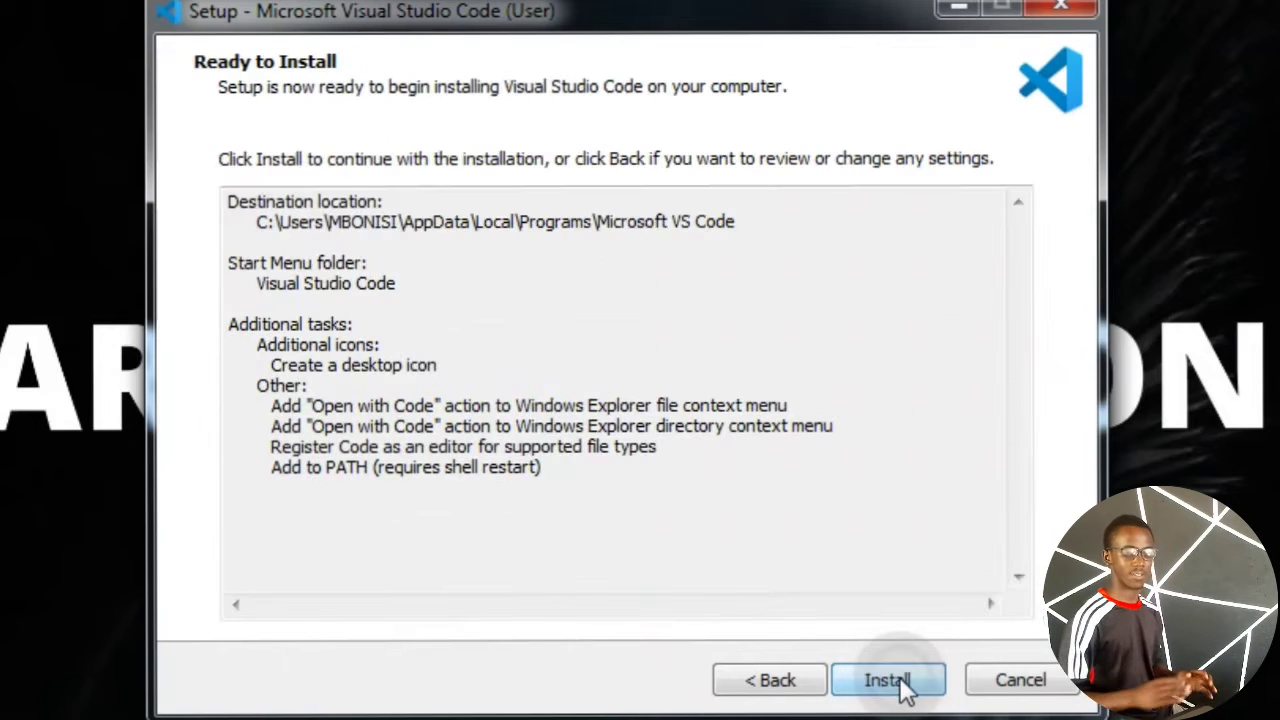
pyautogui.click(888, 680)
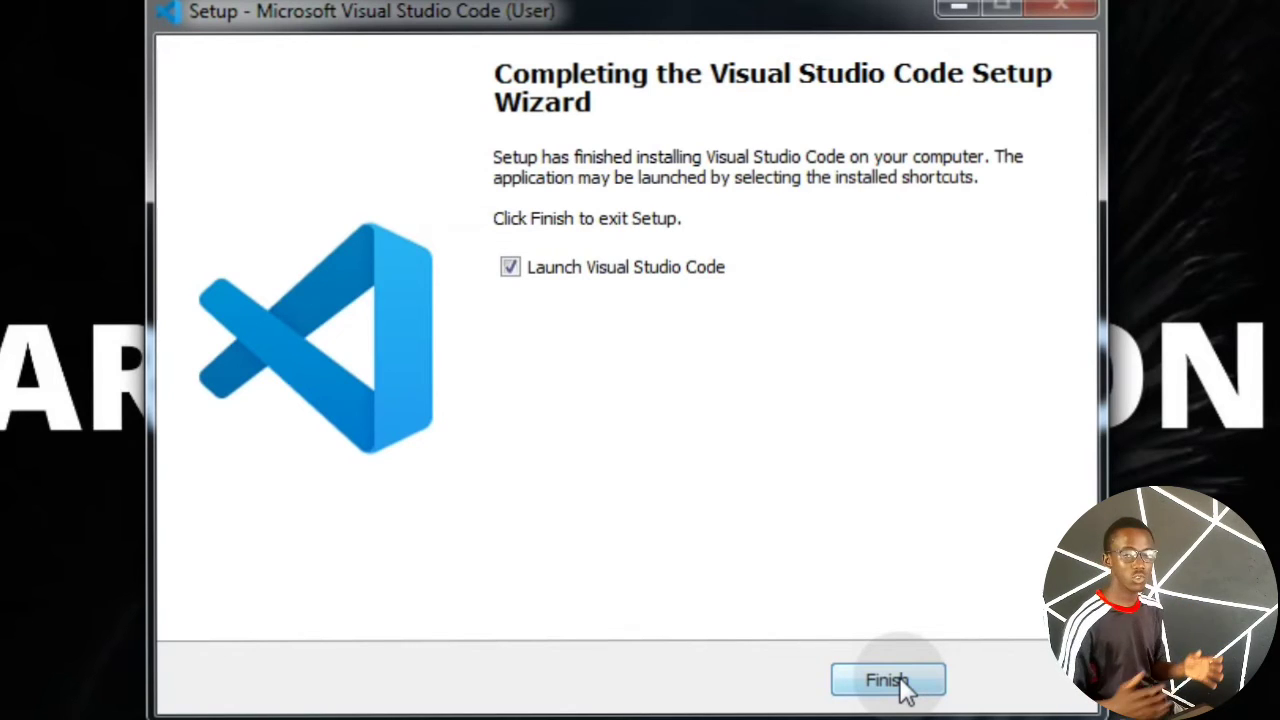
# - Finish setup, close the launched editor, refresh the desktop and reopen VS Code from its shortcut
pyautogui.click(900, 684)
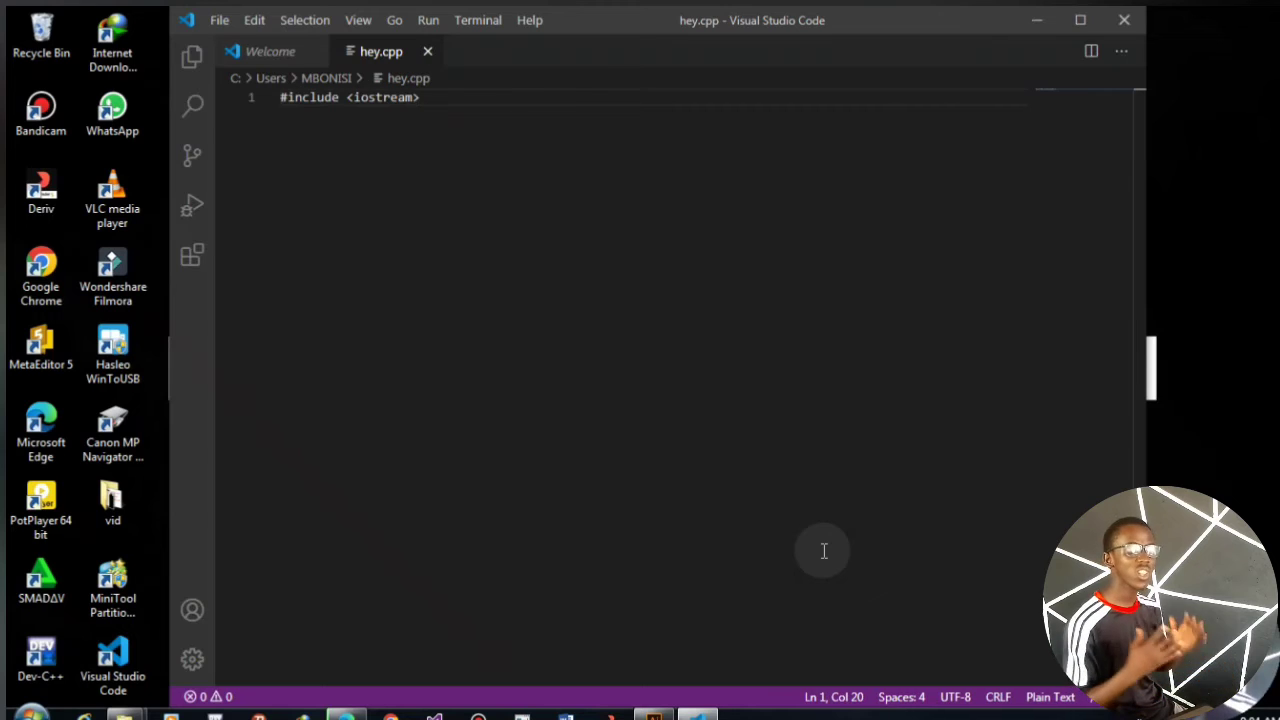
pyautogui.click(1122, 30)
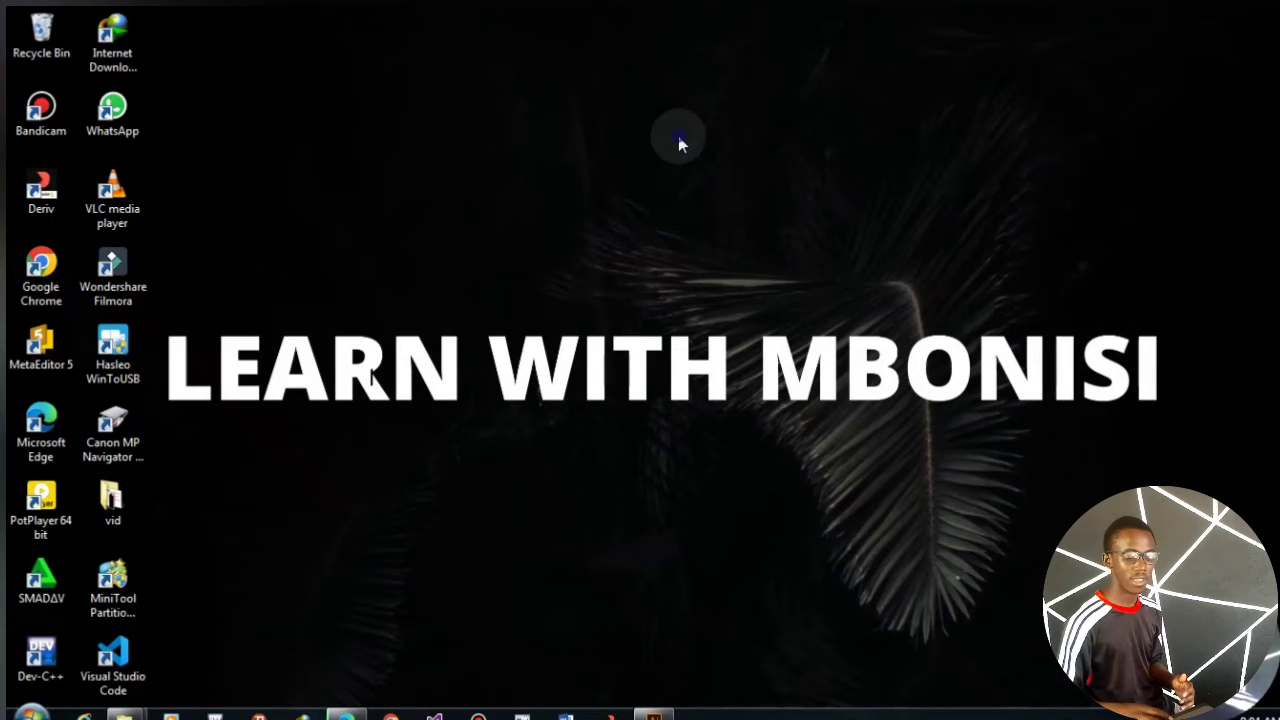
pyautogui.rightClick(678, 136)
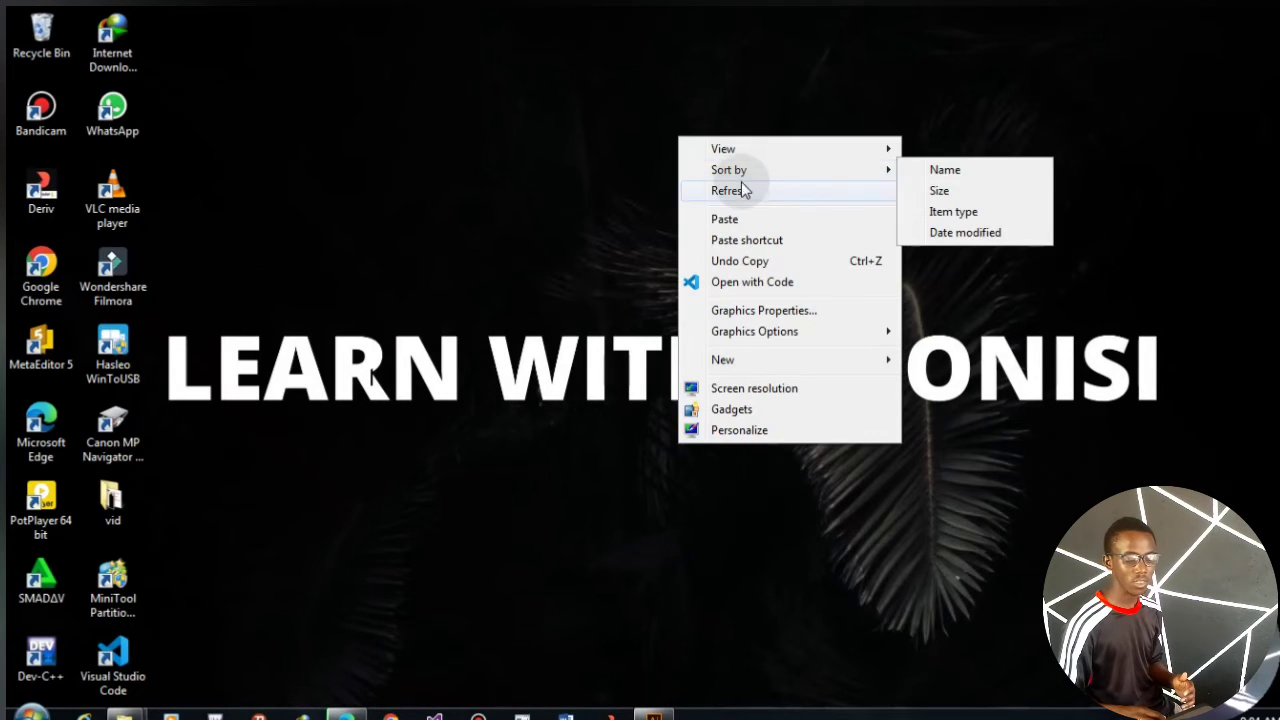
pyautogui.click(743, 190)
pyautogui.click(125, 652)
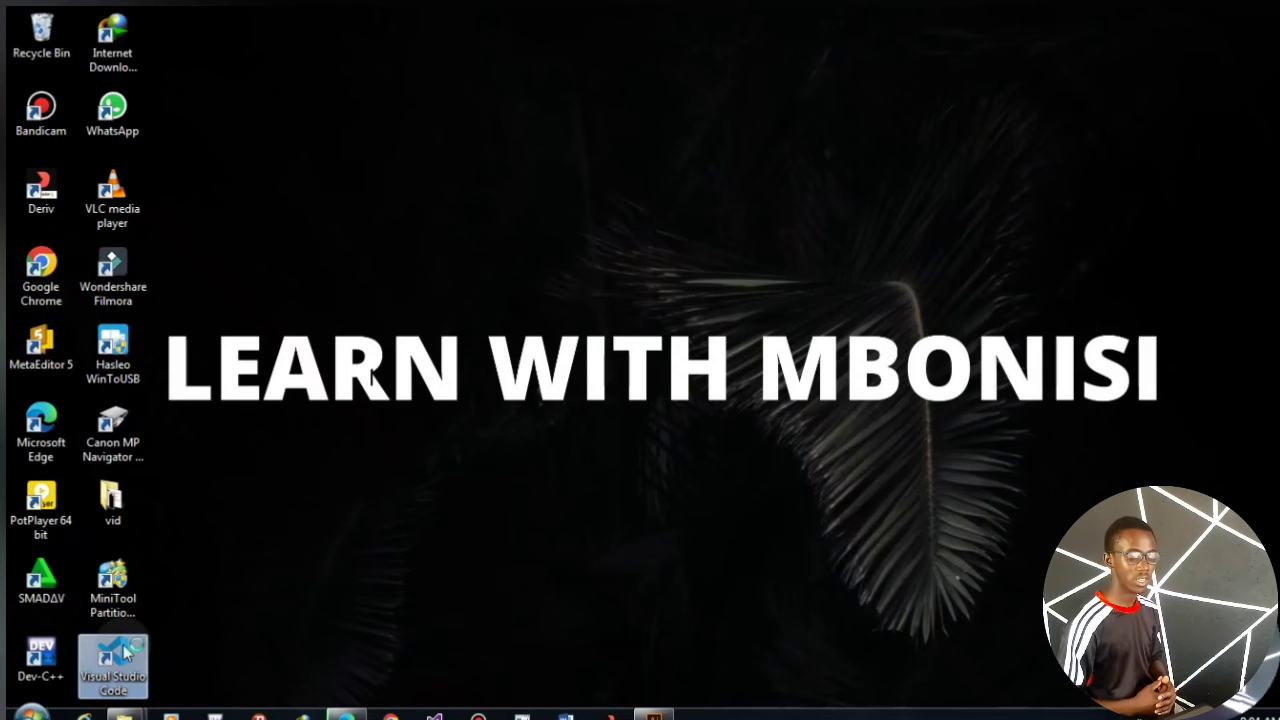
pyautogui.doubleClick(125, 652)
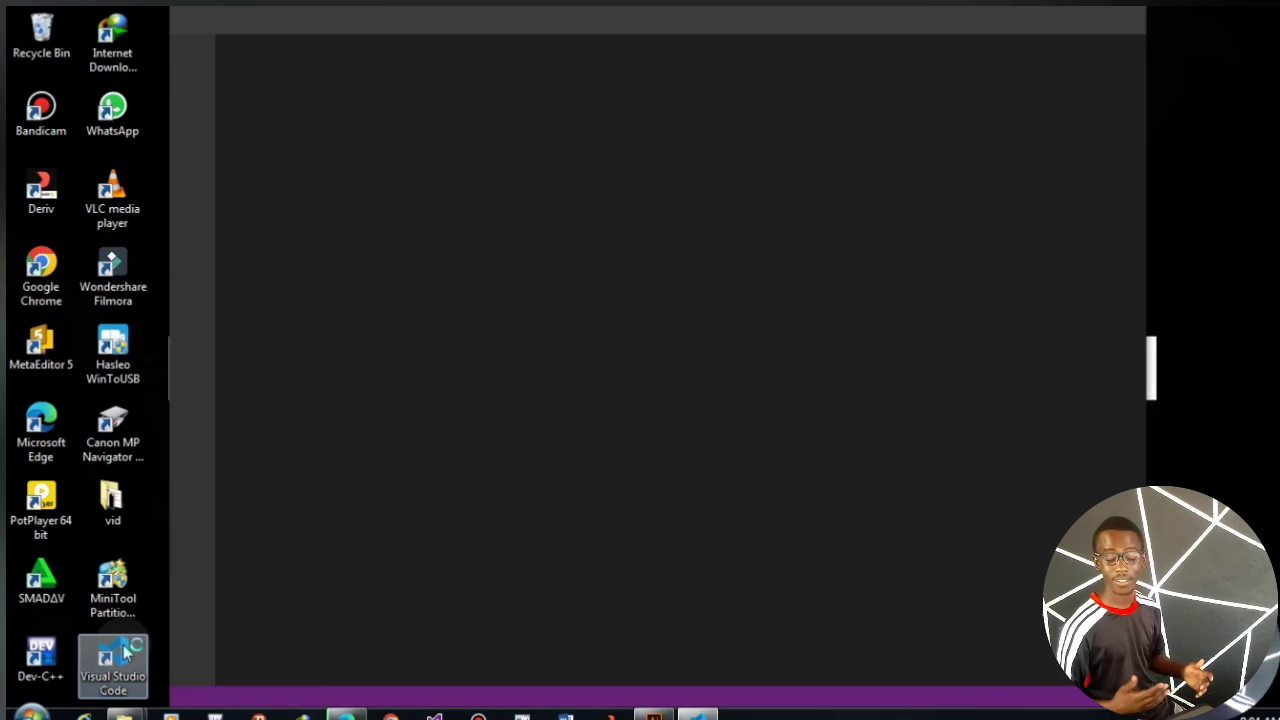